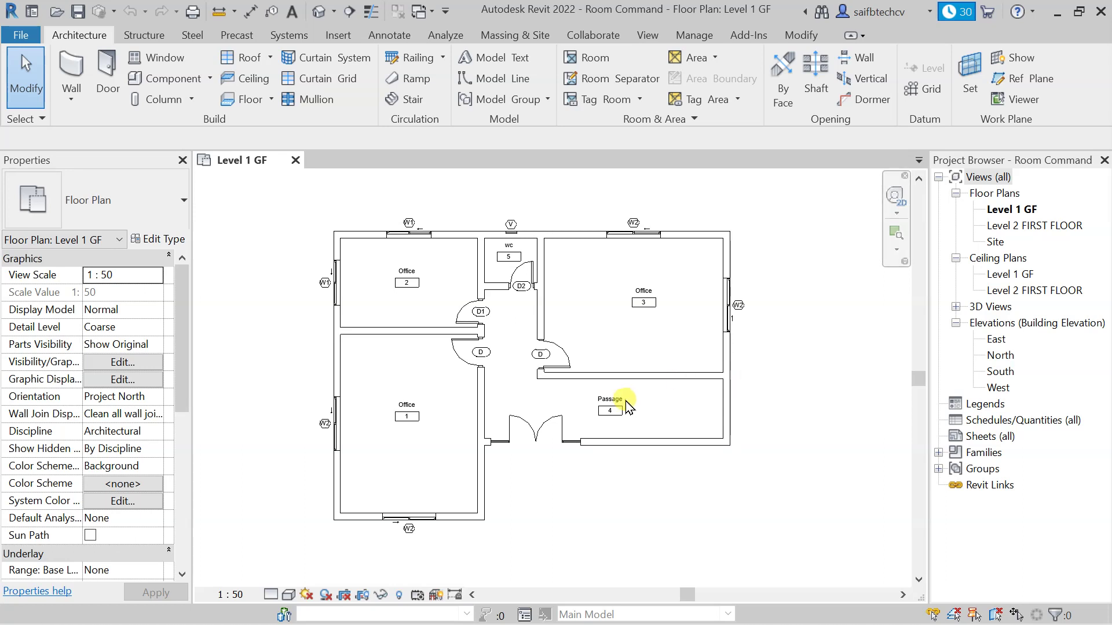
- Zoom and pan the Level 1 GF plan until the Office 1 room tag fills the view
scroll(571, 398, up, 1)
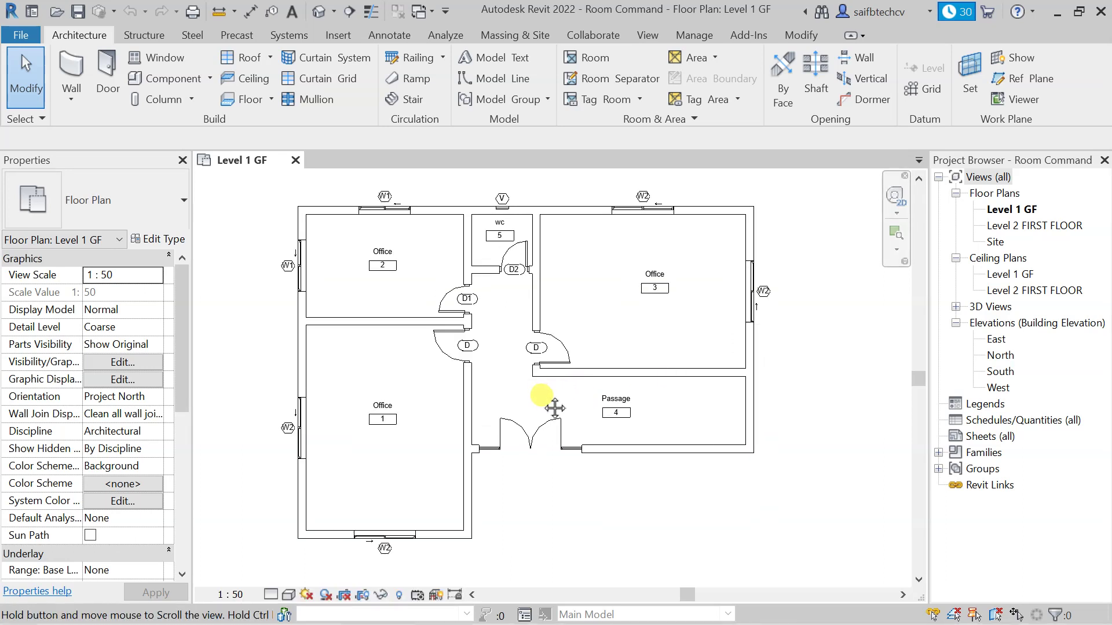
middle_drag(539, 404, 620, 408)
scroll(469, 441, up, 4)
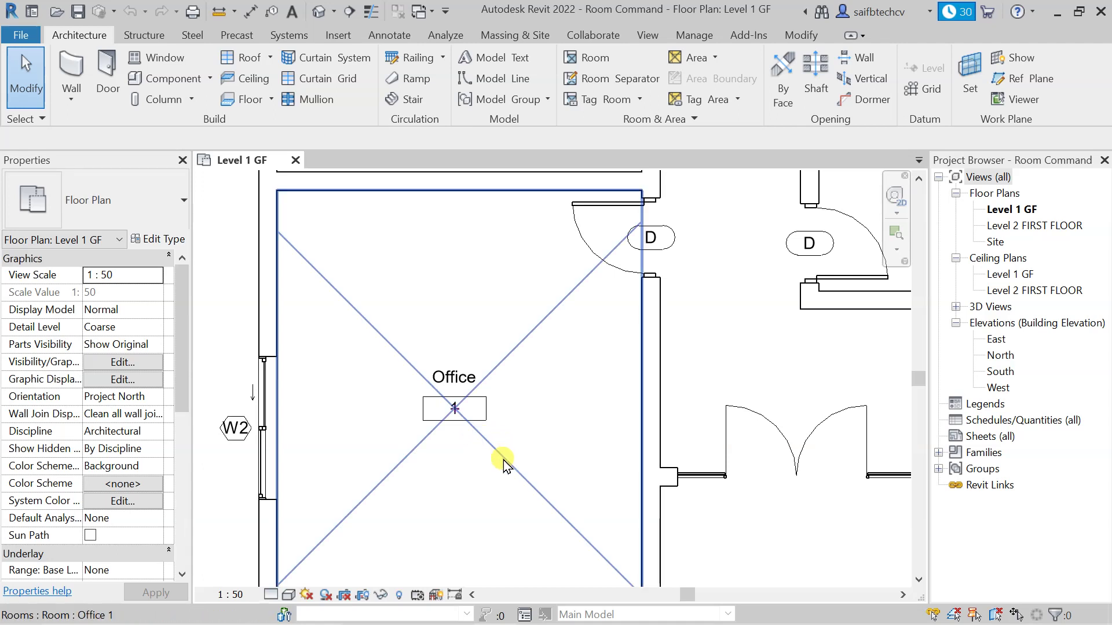
- Change the Office 1 room tag to M_Room Tag : Room Tag With Area, showing 28 m²
click(465, 420)
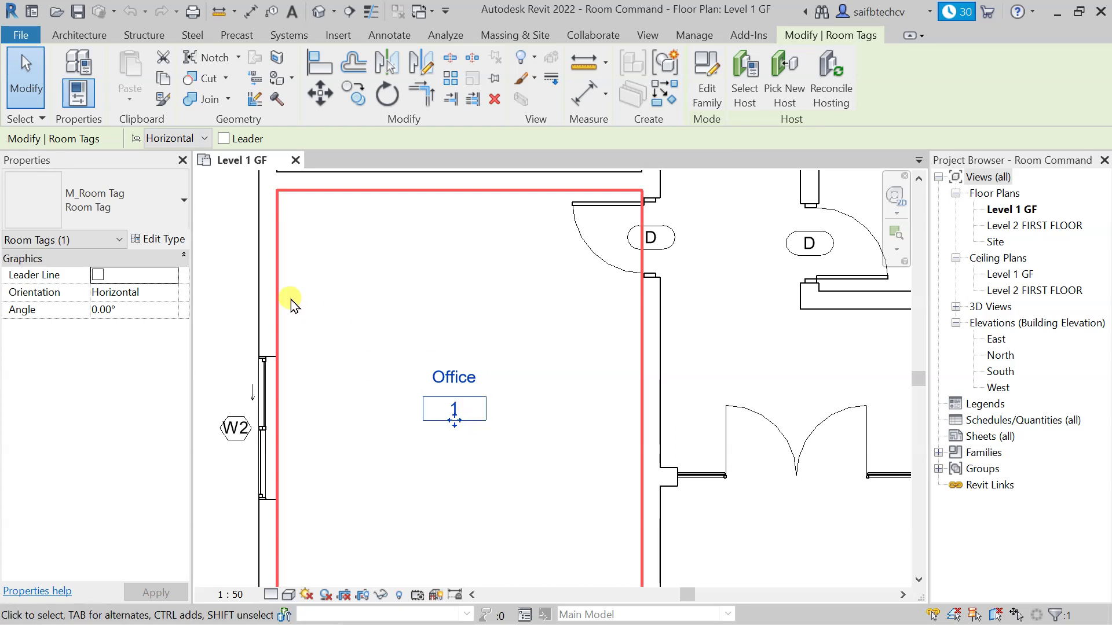
click(184, 201)
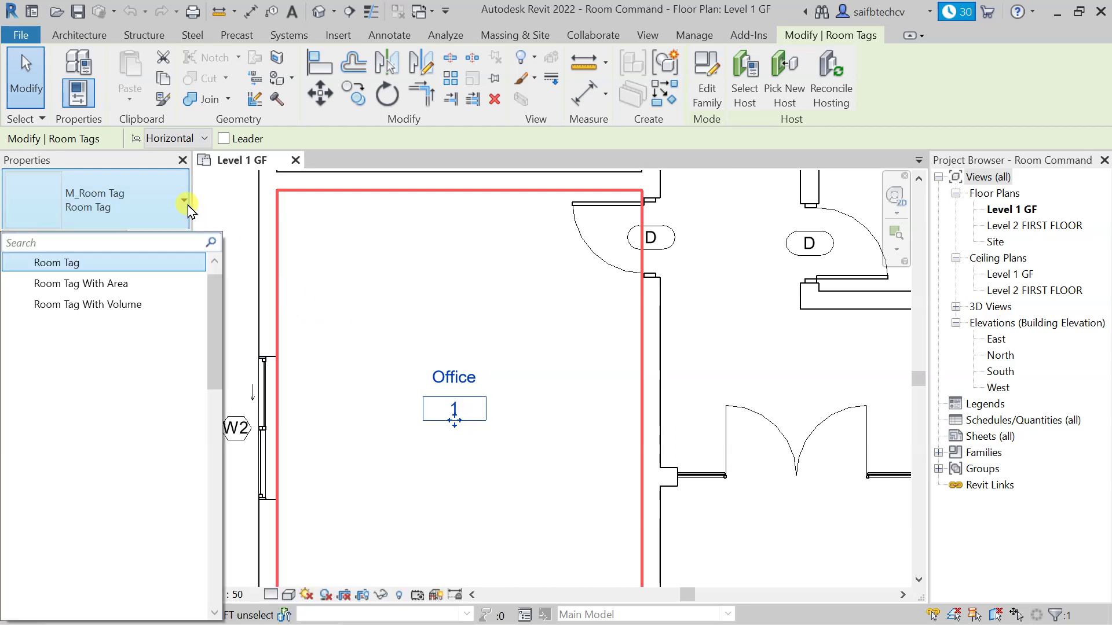
click(71, 283)
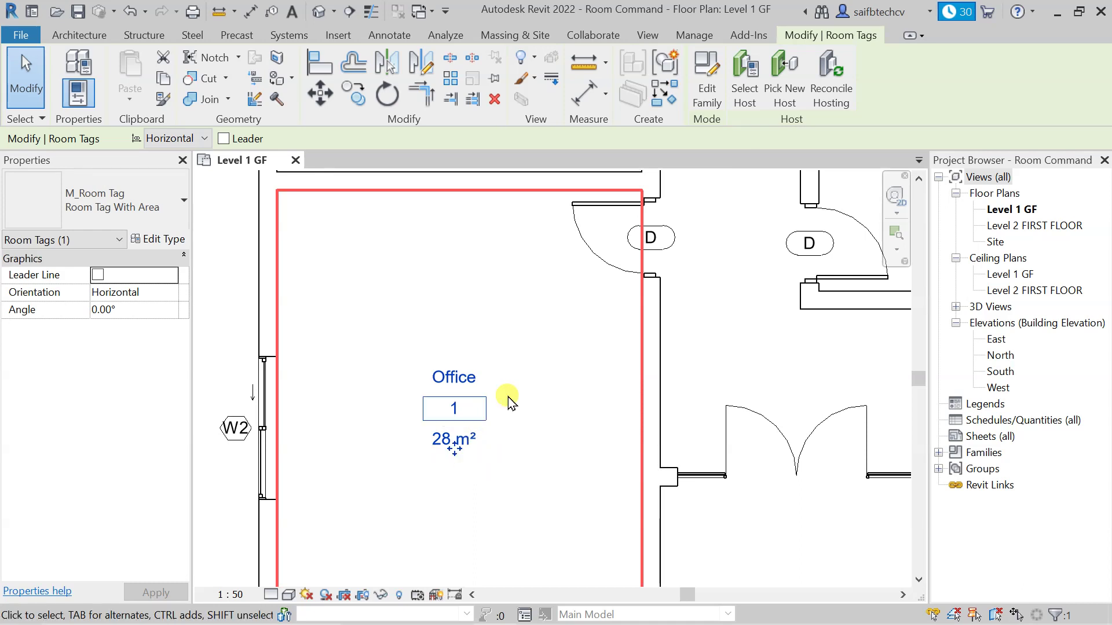
scroll(550, 288, down, 2)
middle_drag(549, 287, 467, 279)
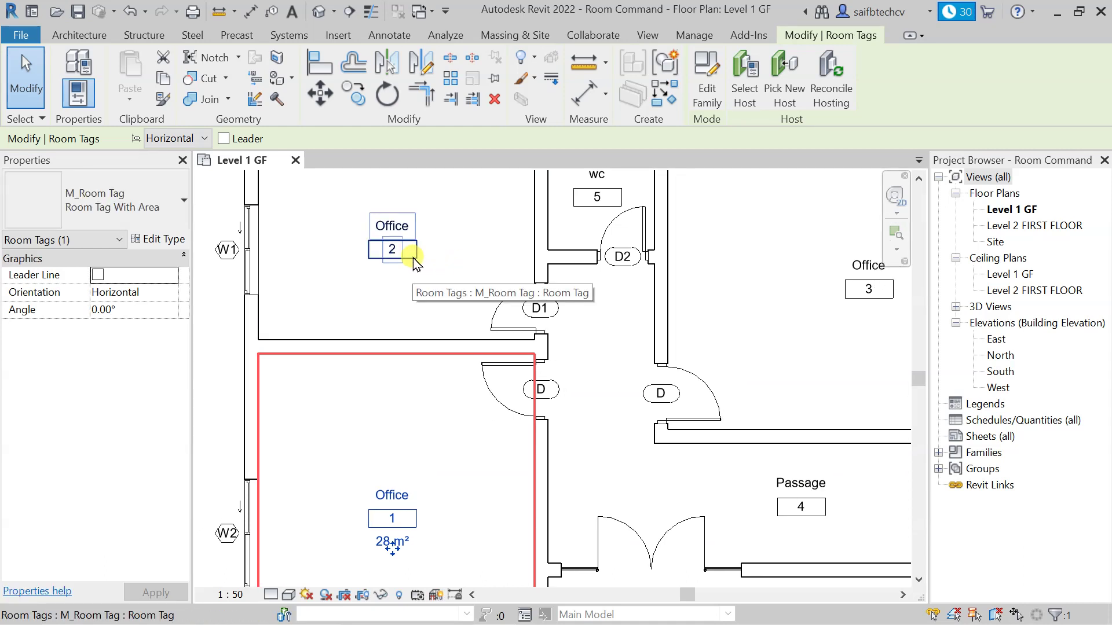
- Set the Office 2 tag to Room Tag With Volume, then to Room Tag With Area (14 m²)
scroll(412, 258, down, 1)
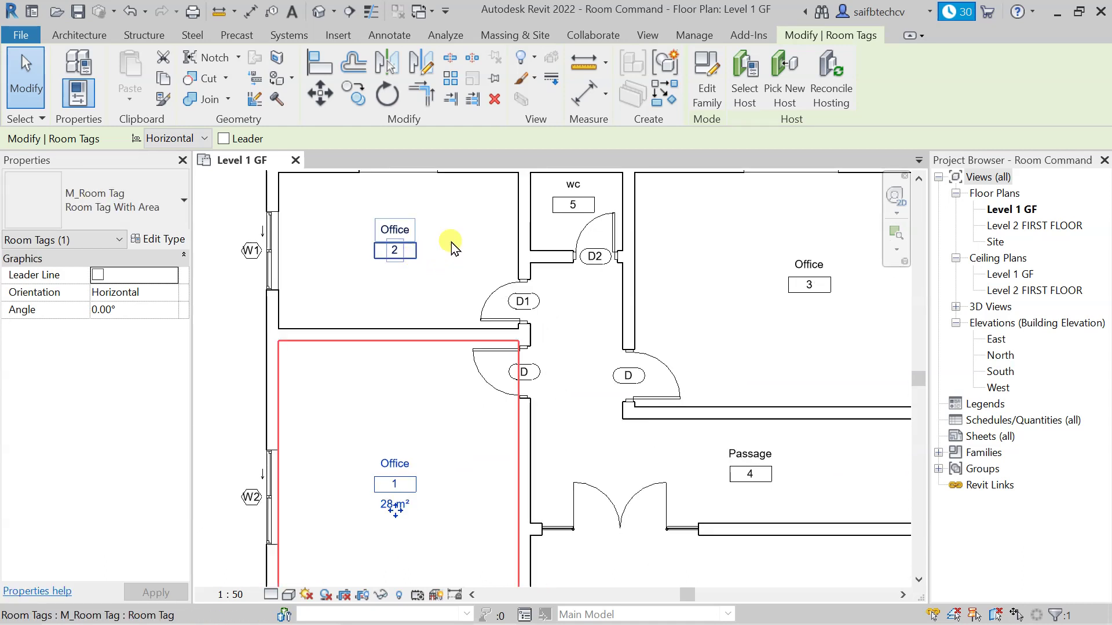
click(409, 265)
click(181, 203)
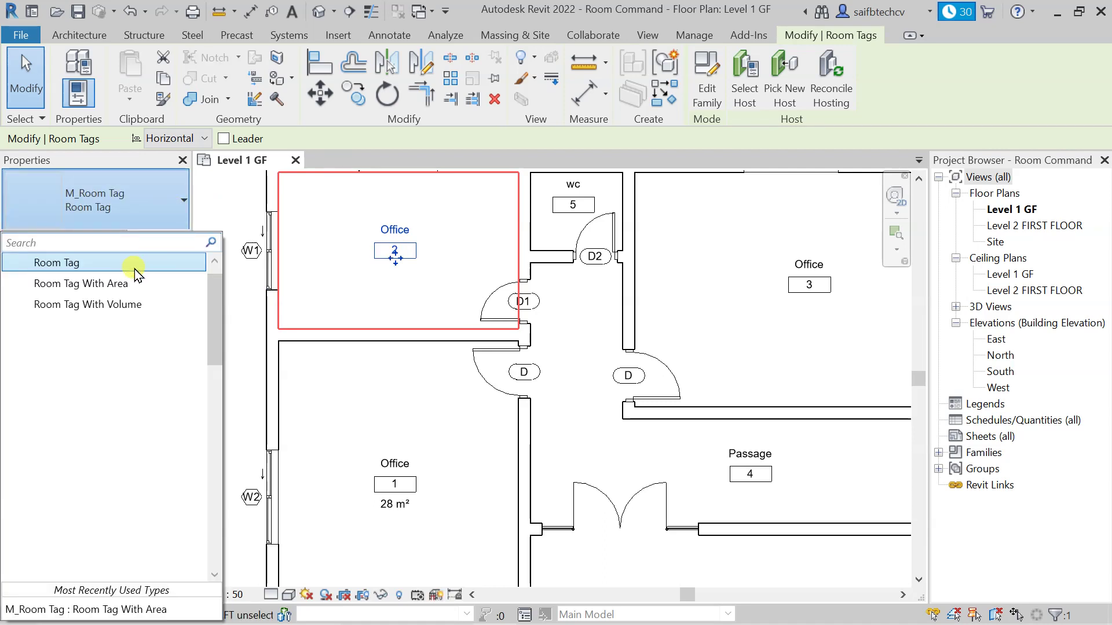
click(93, 304)
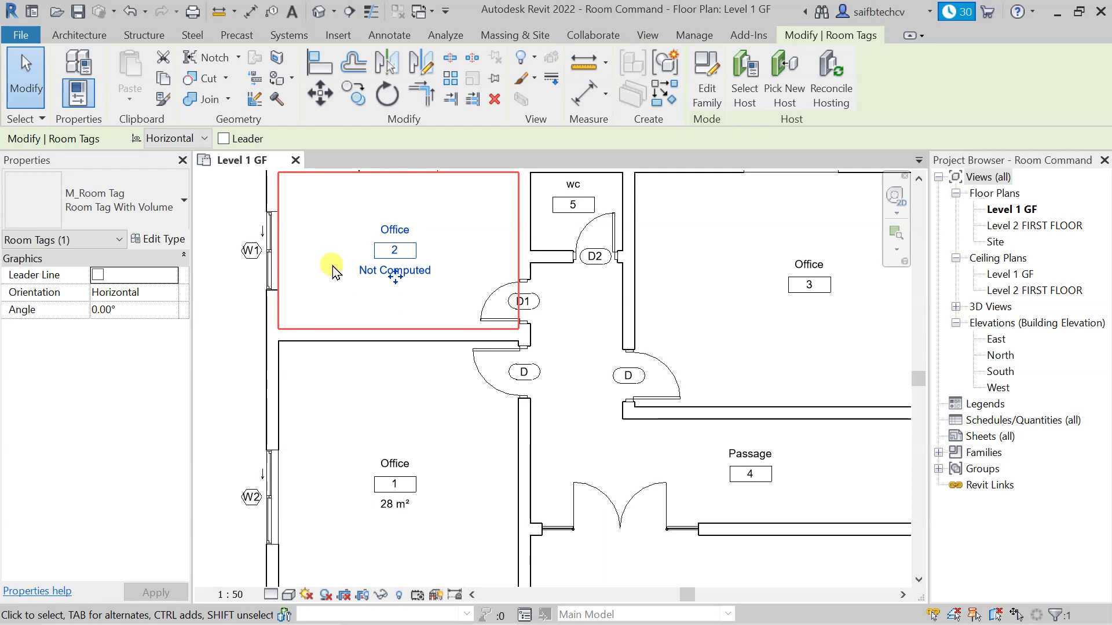
click(172, 211)
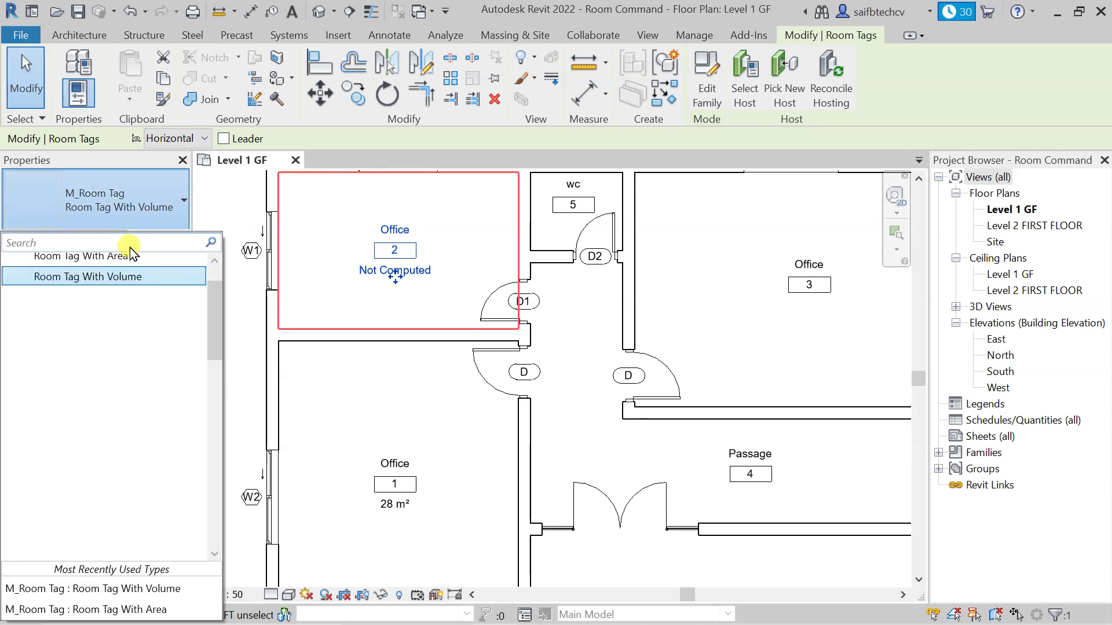
click(116, 255)
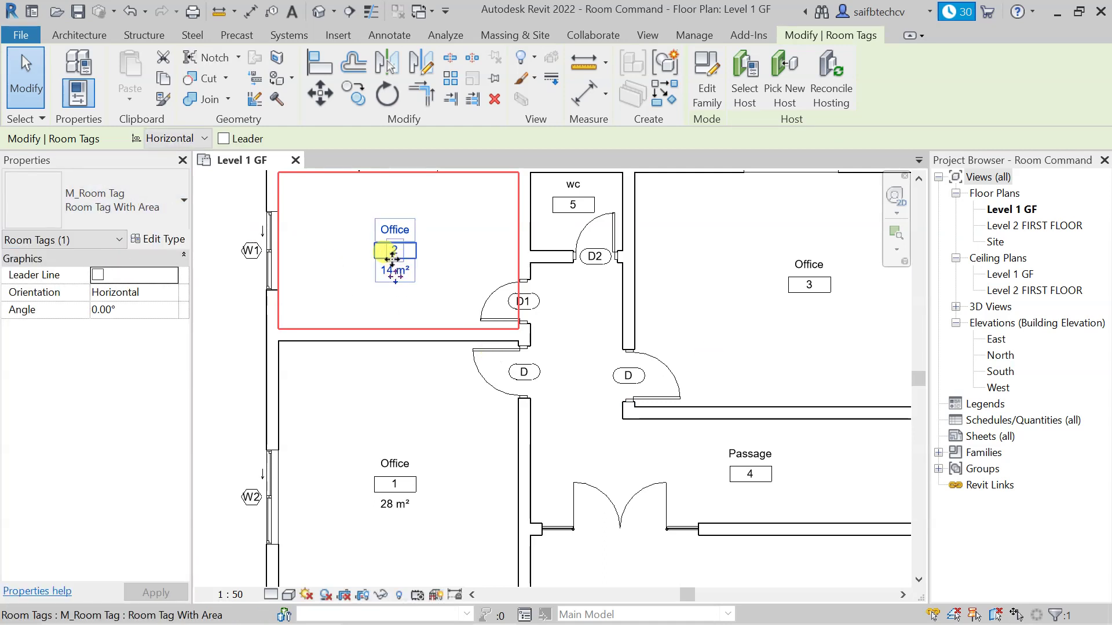
scroll(439, 261, down, 1)
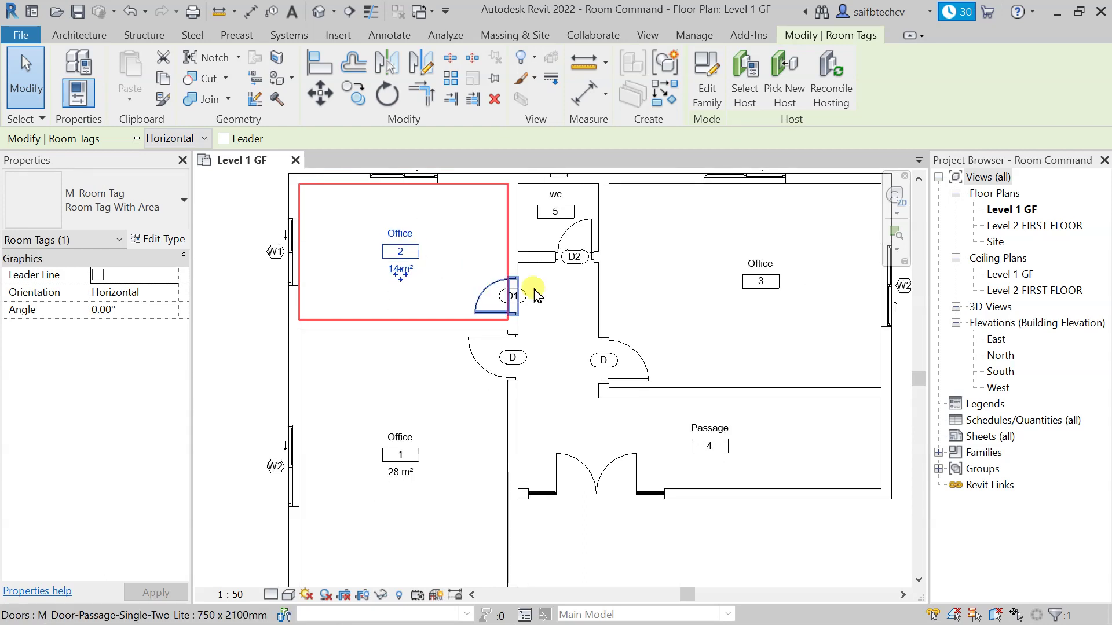
middle_drag(716, 275, 649, 343)
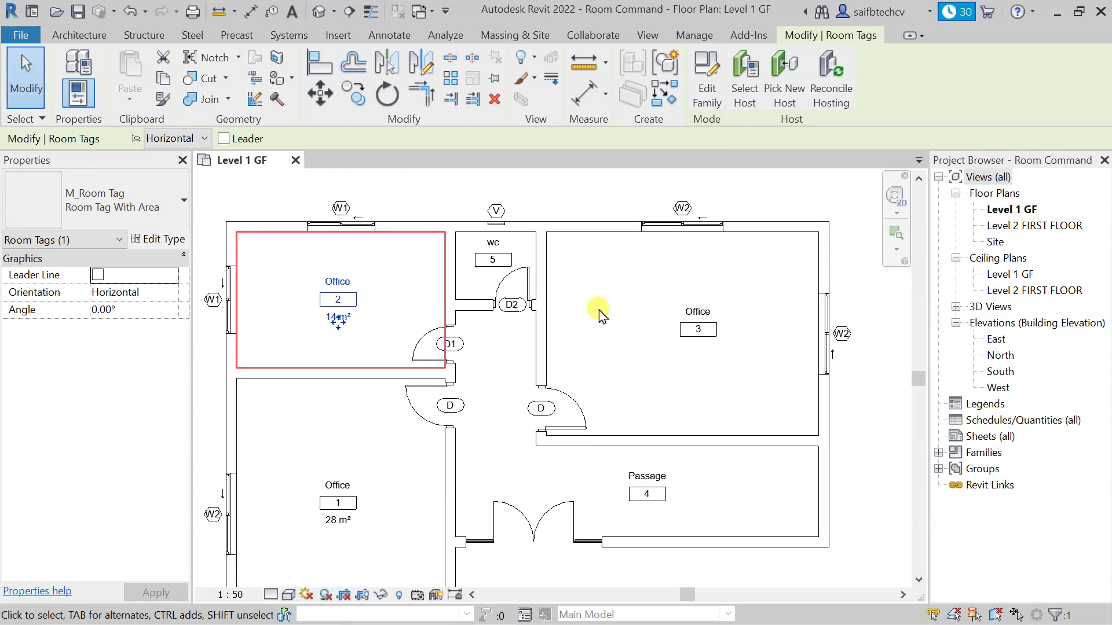
- Open and zoom into the Level 2 FIRST FLOOR plan, then switch back to Level 1 GF
double_click(1018, 225)
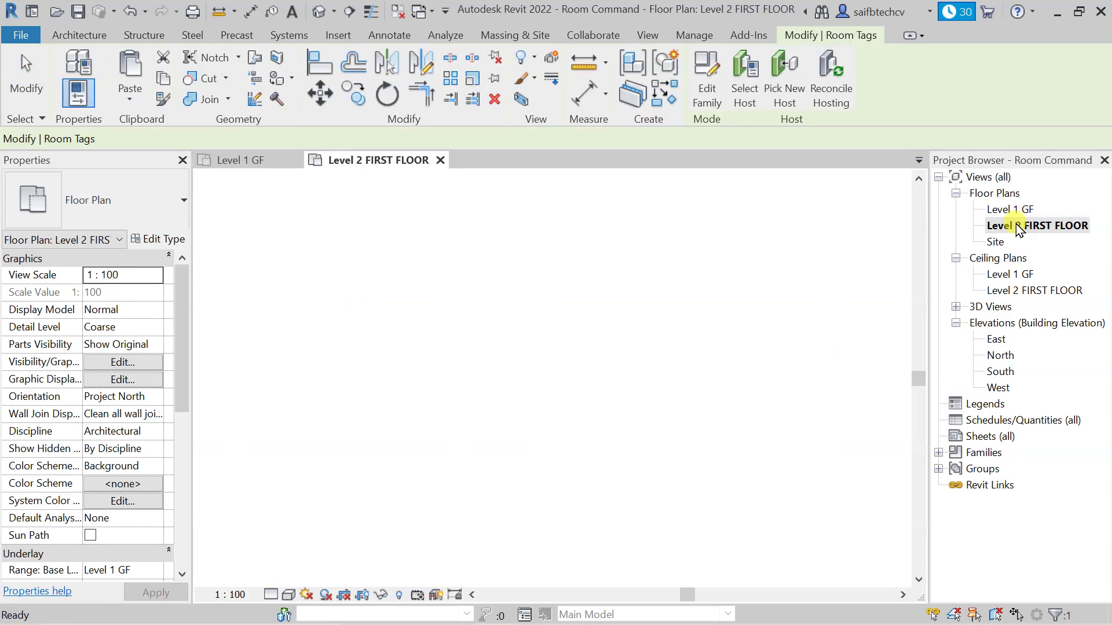
scroll(565, 400, up, 8)
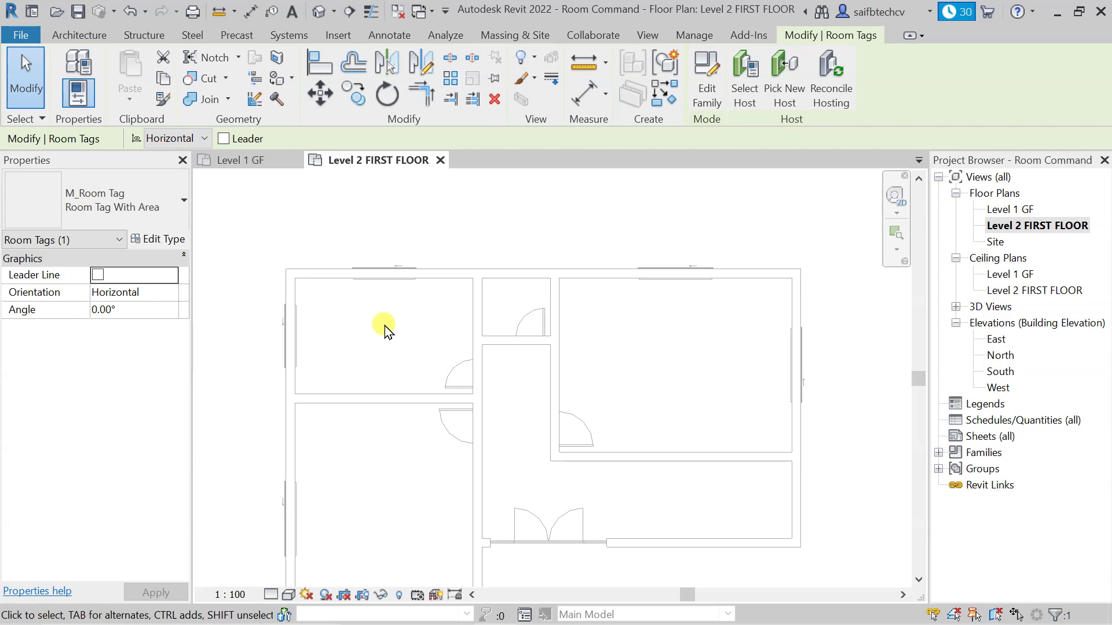
click(357, 316)
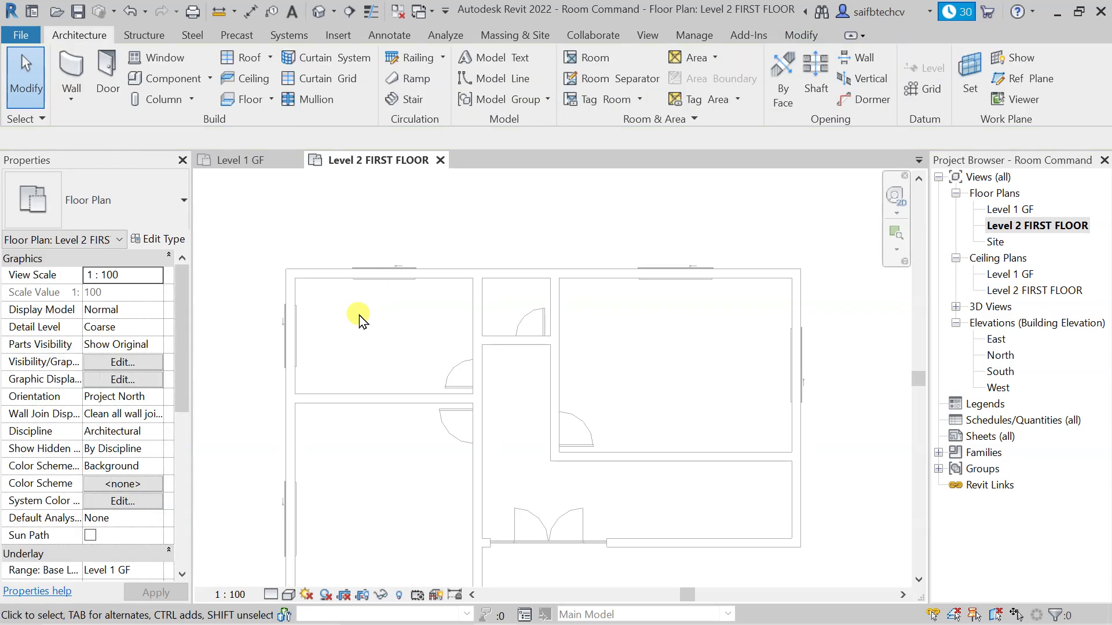
double_click(1005, 209)
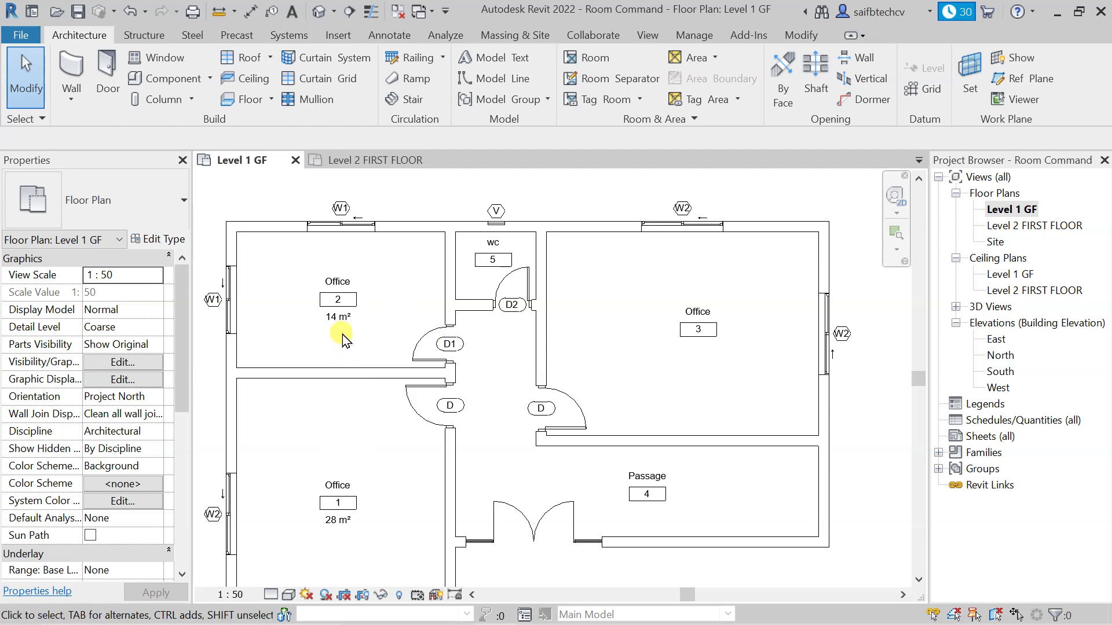
- Switch the Office 3 room tag to the volume tag type and inspect it up close
click(688, 330)
click(173, 204)
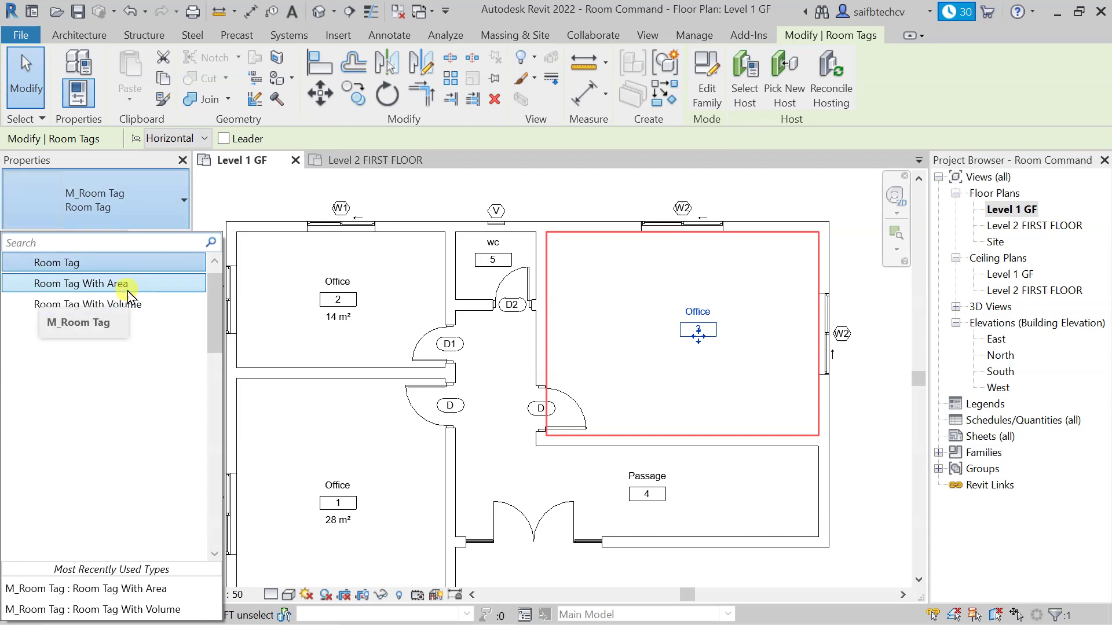
click(124, 304)
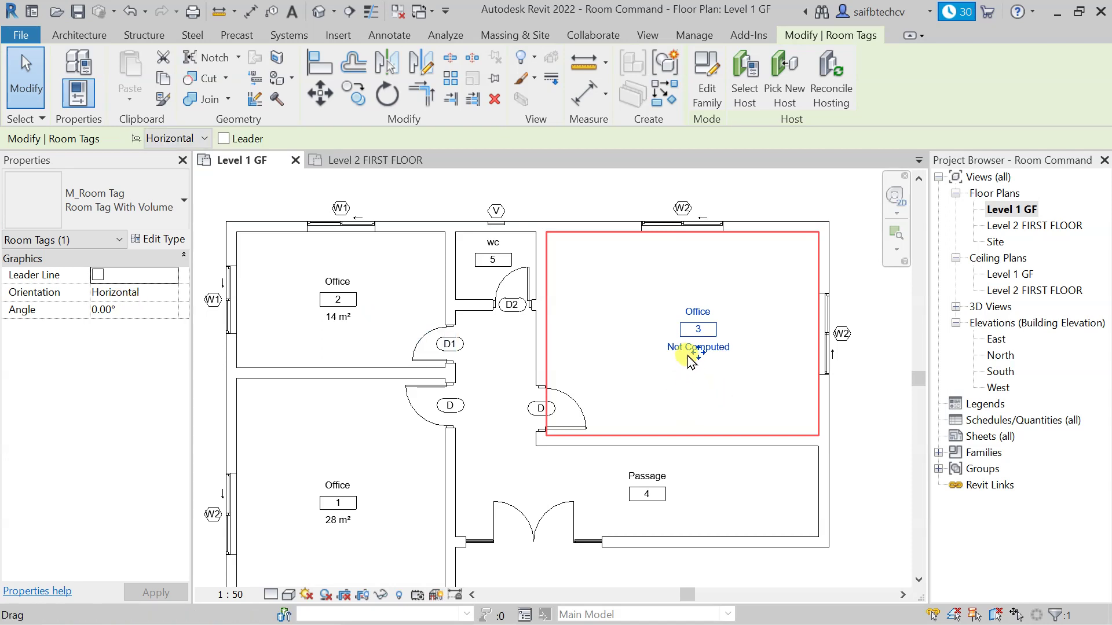
scroll(687, 356, up, 3)
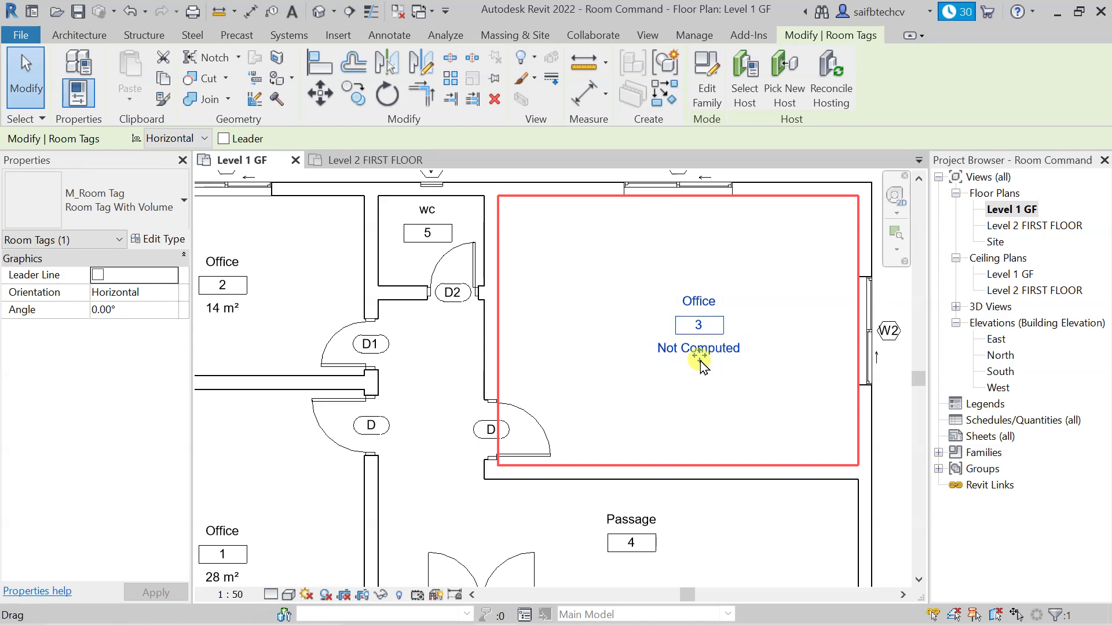
middle_drag(702, 363, 703, 383)
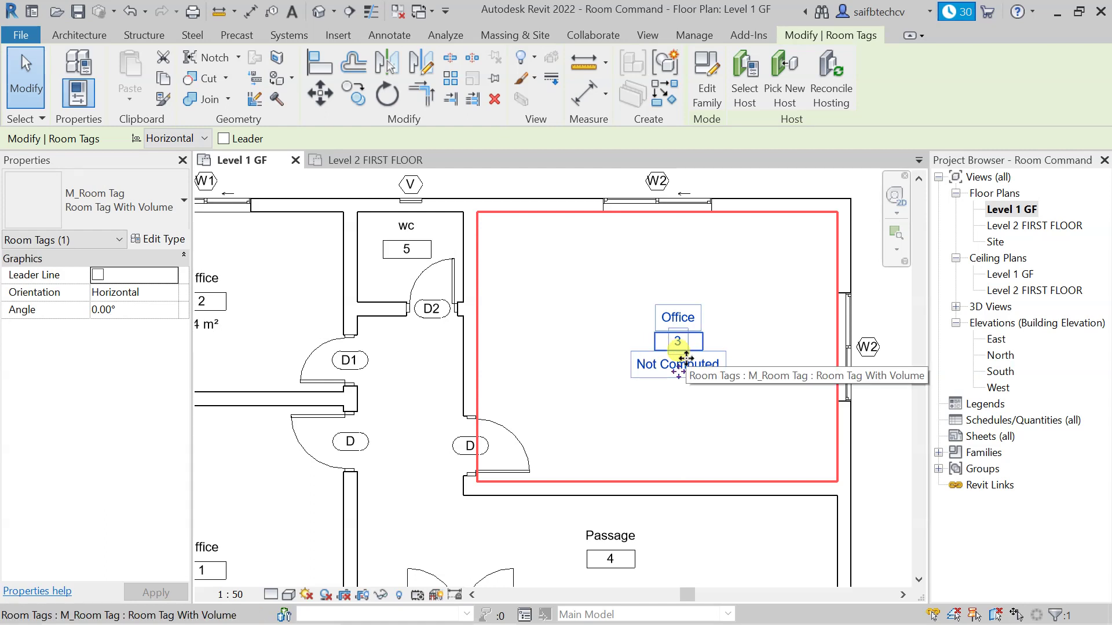
drag(686, 357, 686, 374)
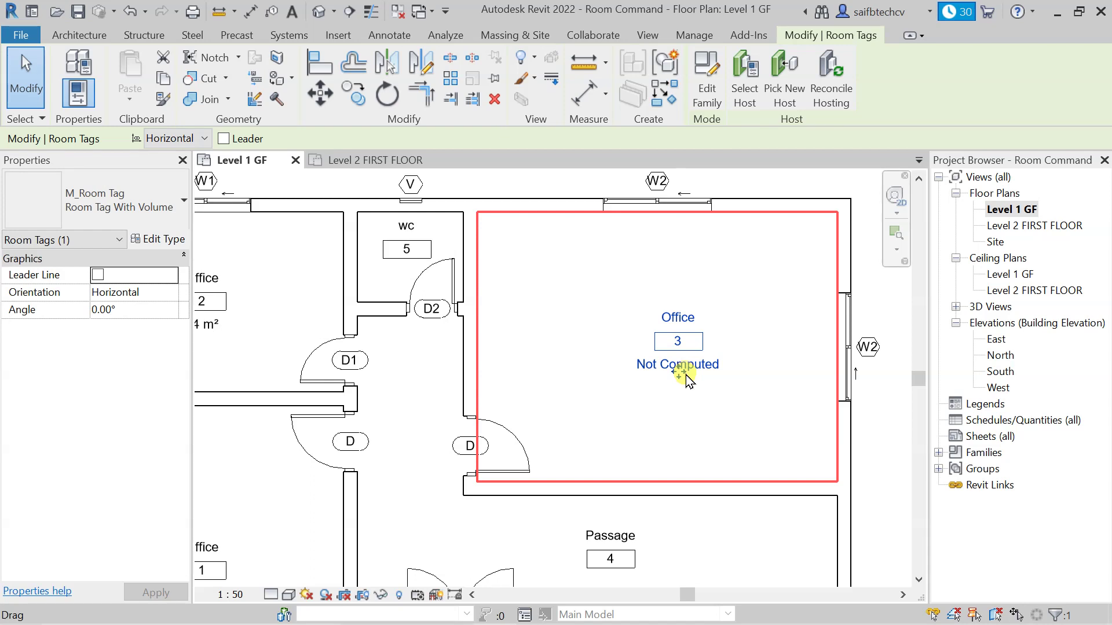
scroll(706, 346, up, 3)
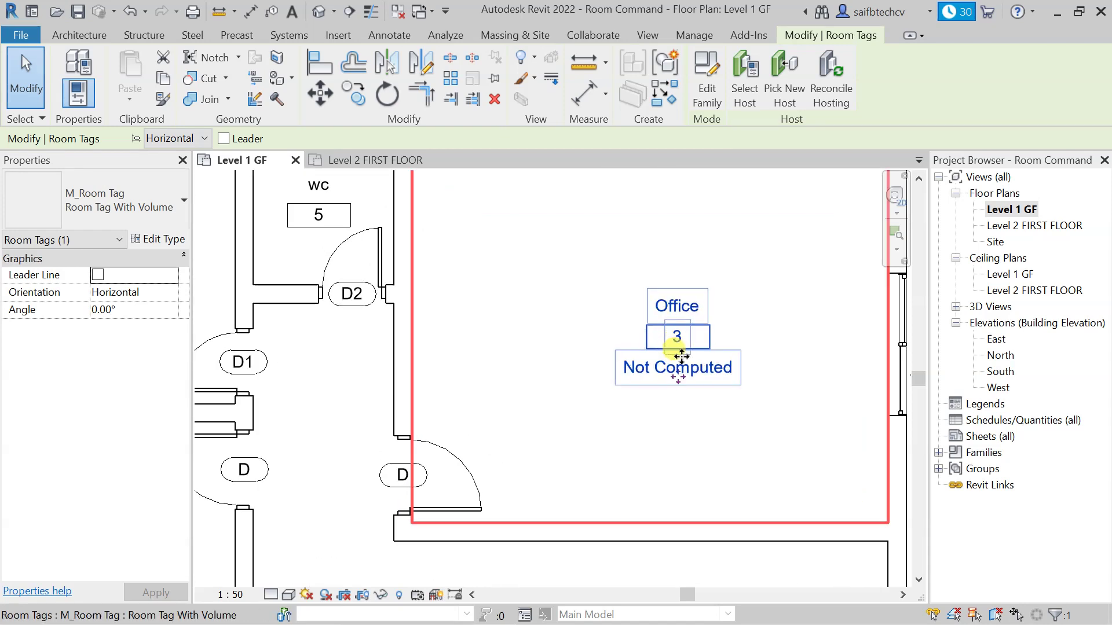
scroll(706, 346, down, 2)
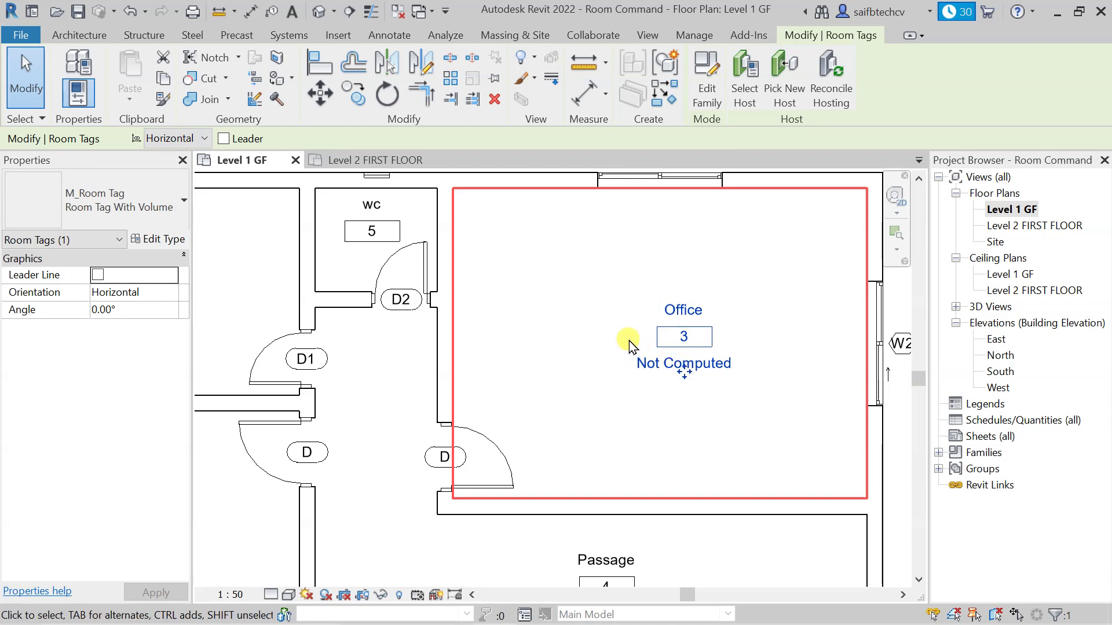
- Change the Office 3 tag to Room Tag With Area, then deselect it
click(168, 219)
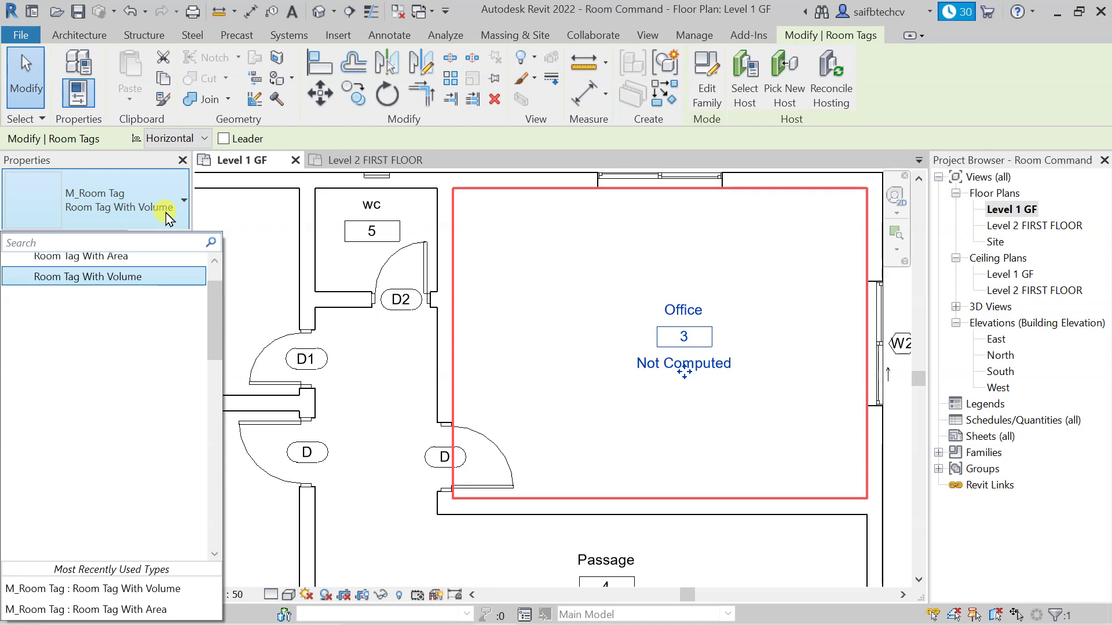
click(100, 256)
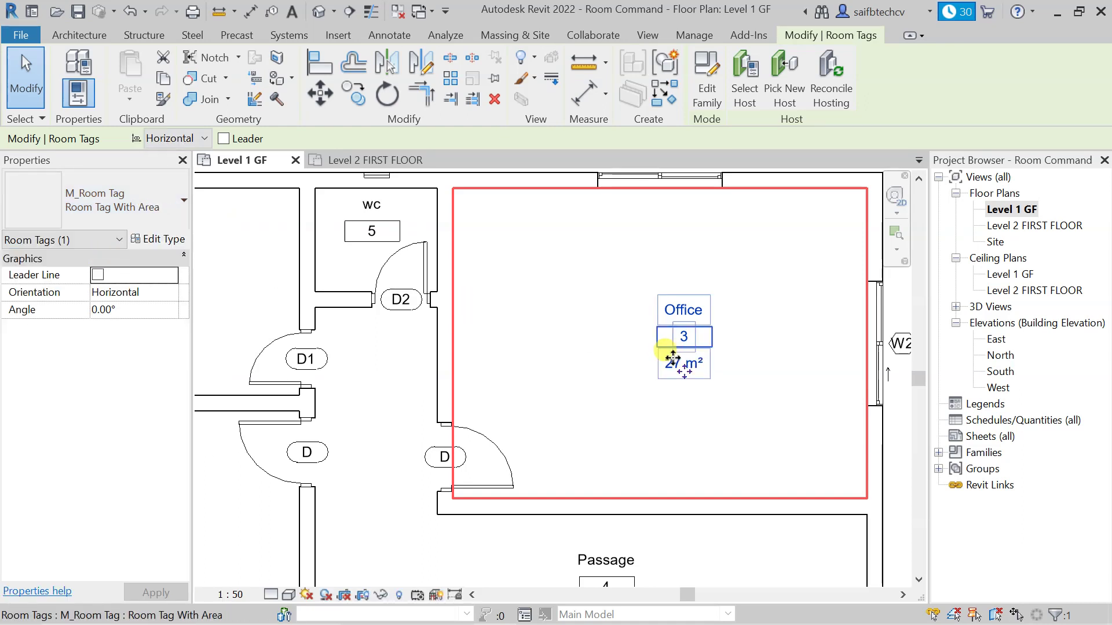
scroll(671, 350, down, 2)
middle_drag(604, 363, 627, 360)
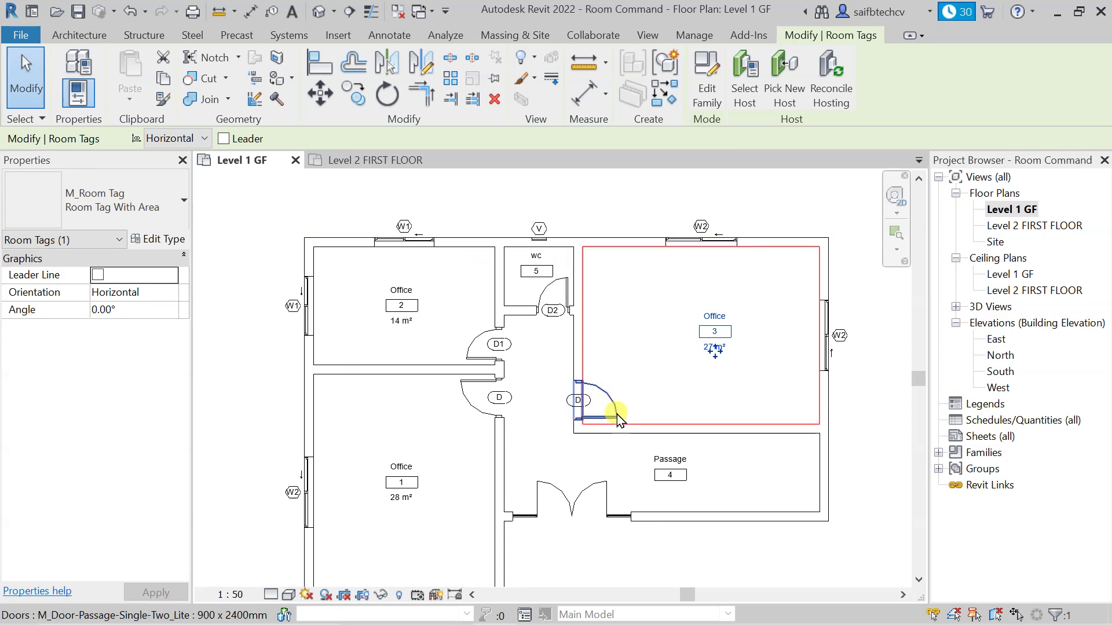
click(695, 383)
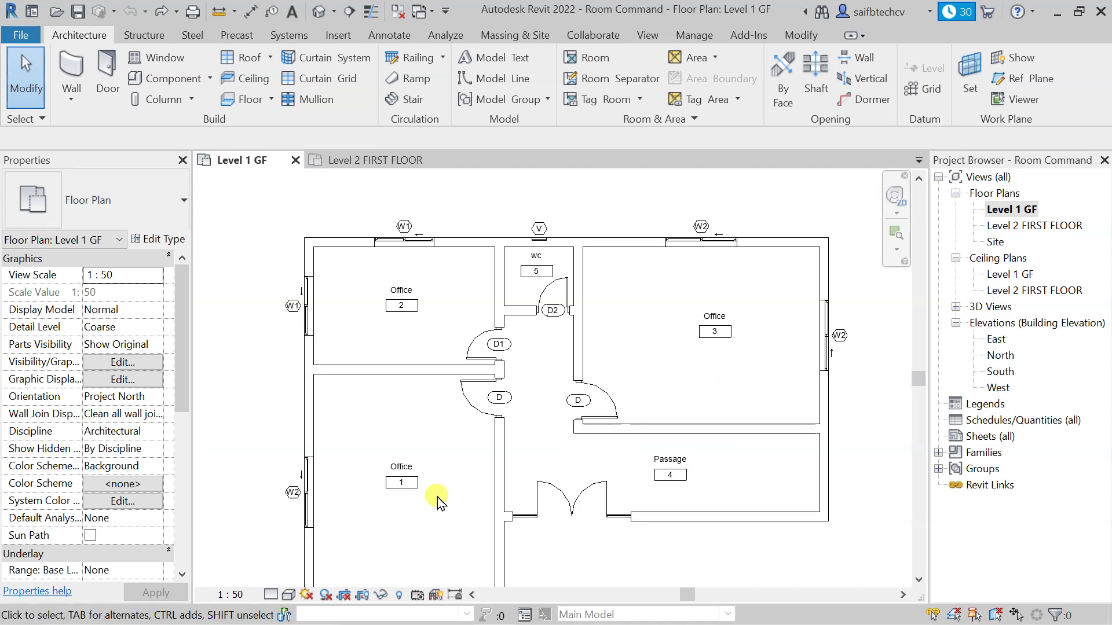
- Select all five room tags with SA and switch them to Room Tag With Area (28, 14, 27, 3, 21 m²)
click(420, 492)
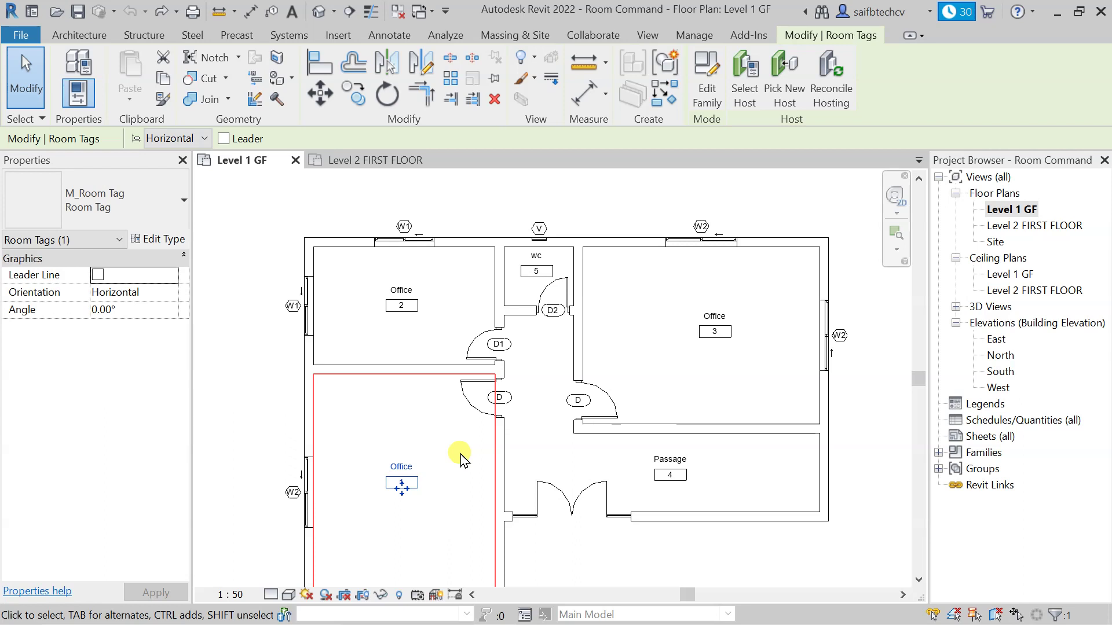
key(s)
key(a)
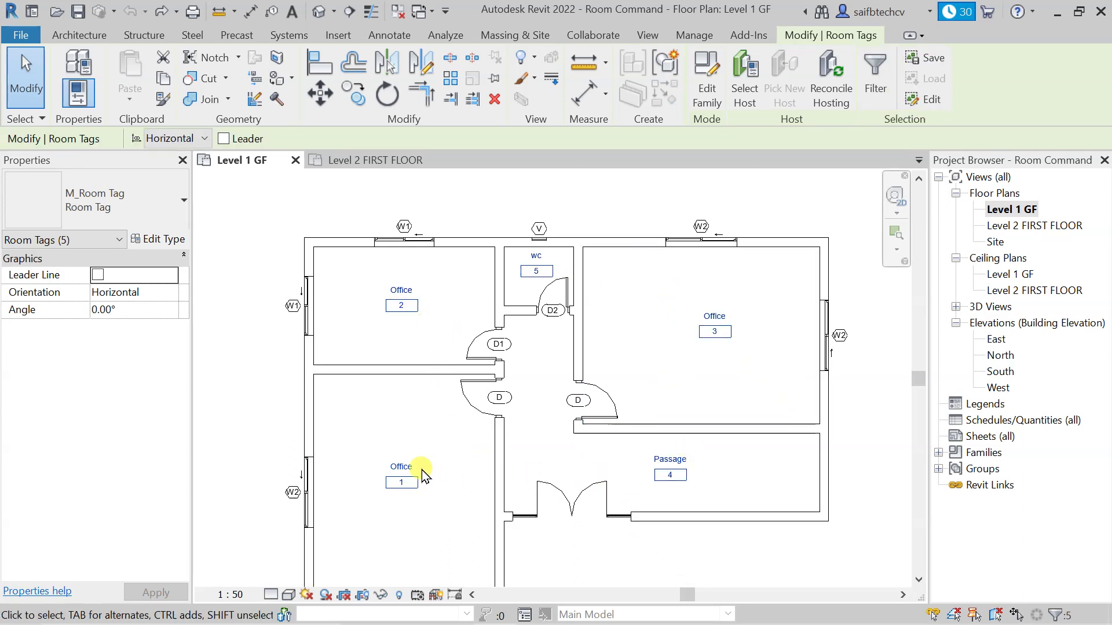
click(183, 202)
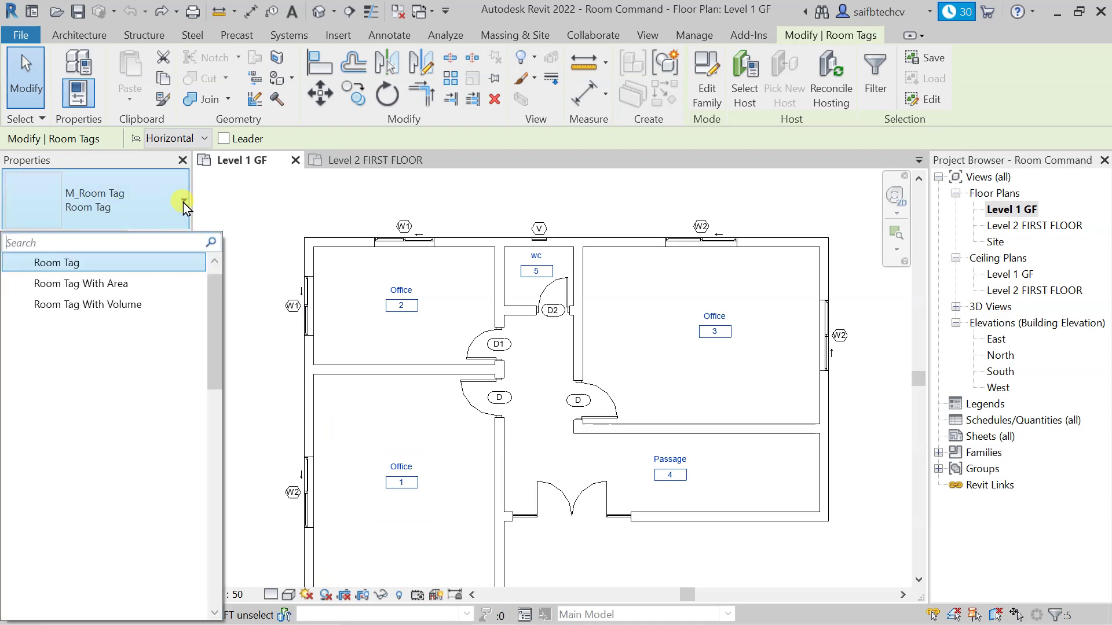
click(124, 284)
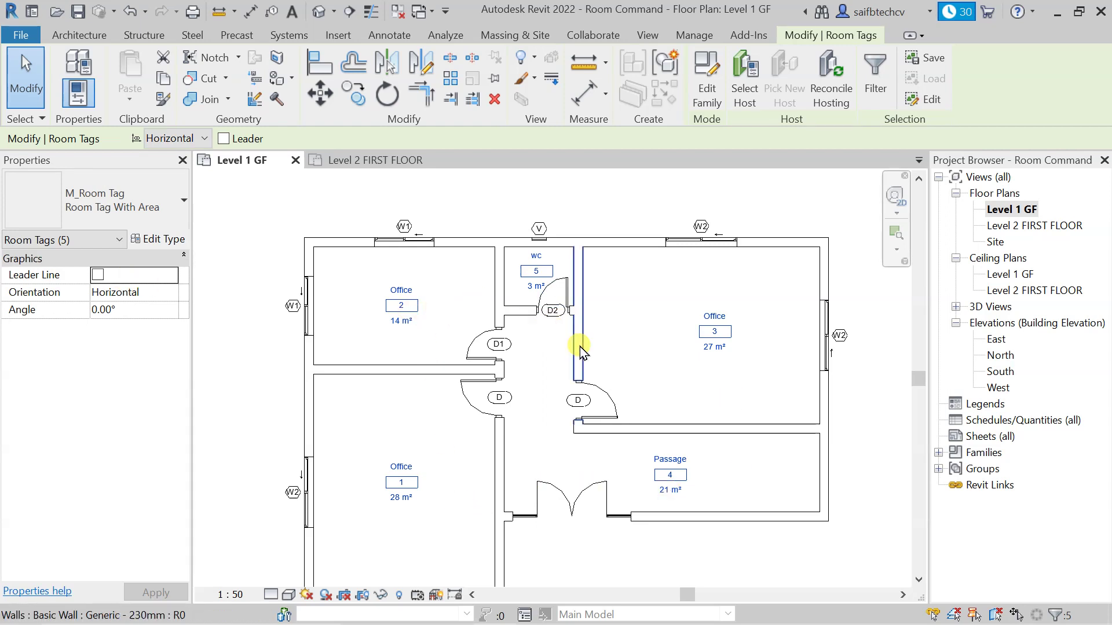
middle_drag(711, 351, 592, 325)
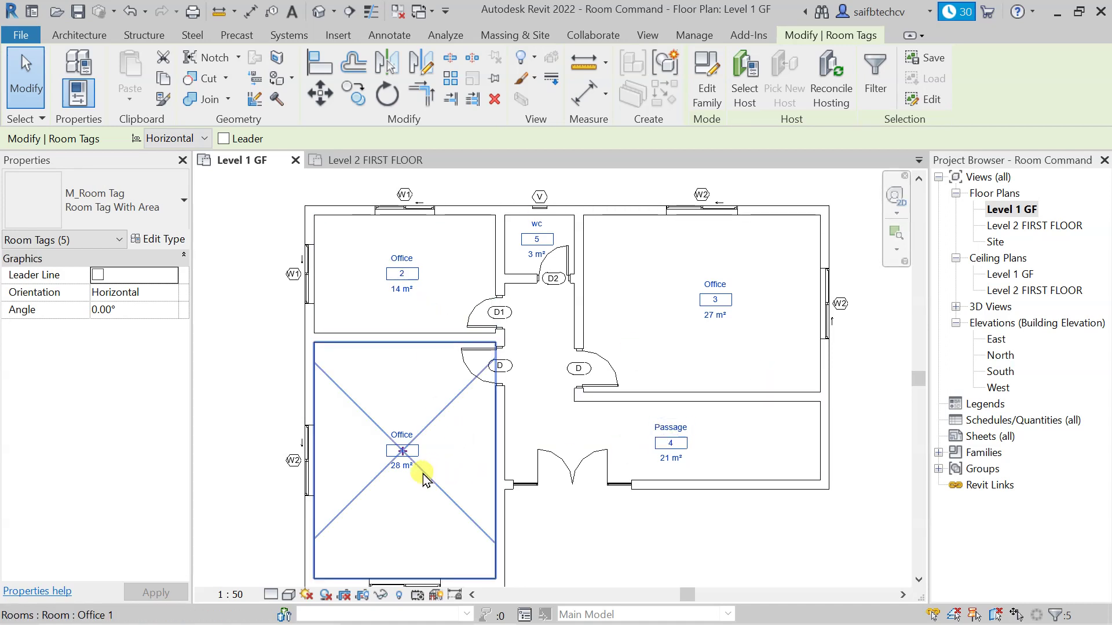
scroll(399, 481, up, 2)
scroll(399, 483, up, 2)
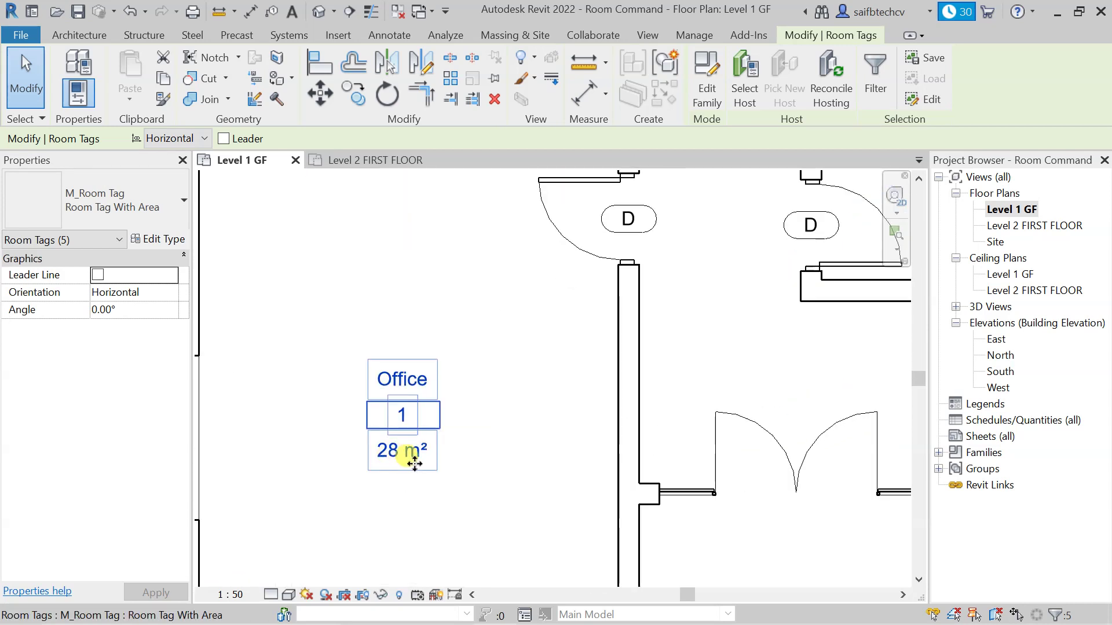
scroll(401, 470, down, 3)
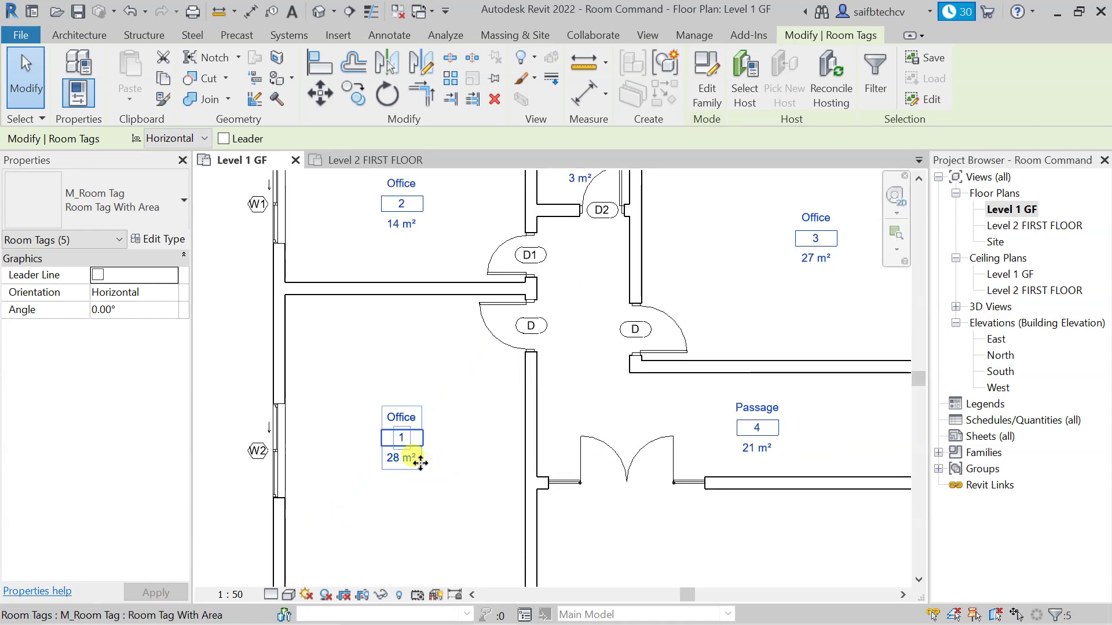
scroll(460, 466, down, 2)
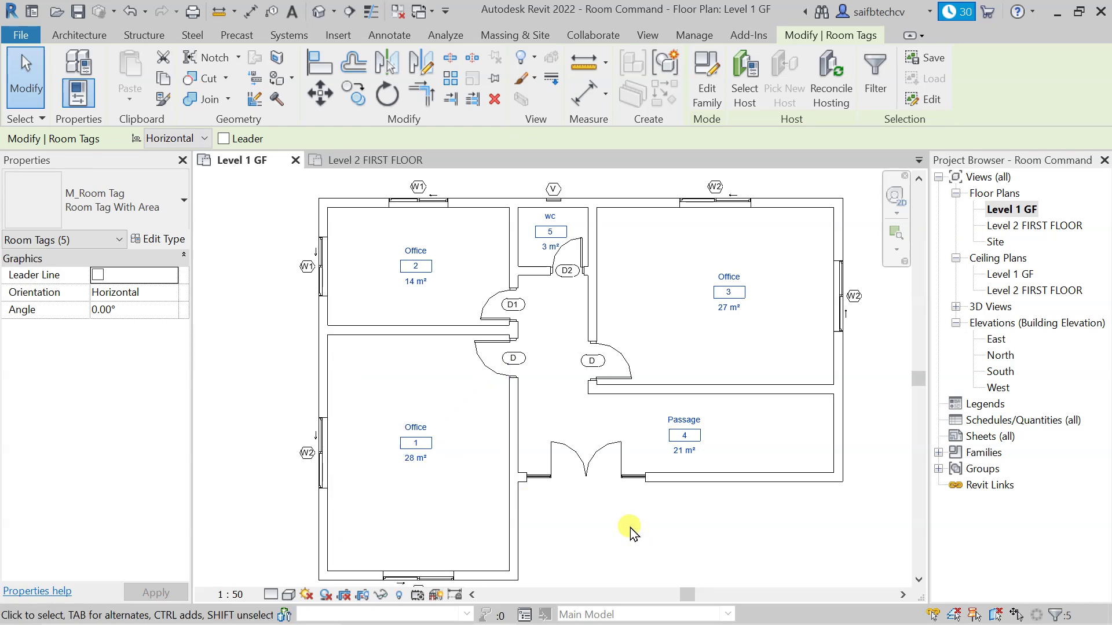
- In Project Units (UN), set the Area format rounding to 2 decimal places
key(u)
key(n)
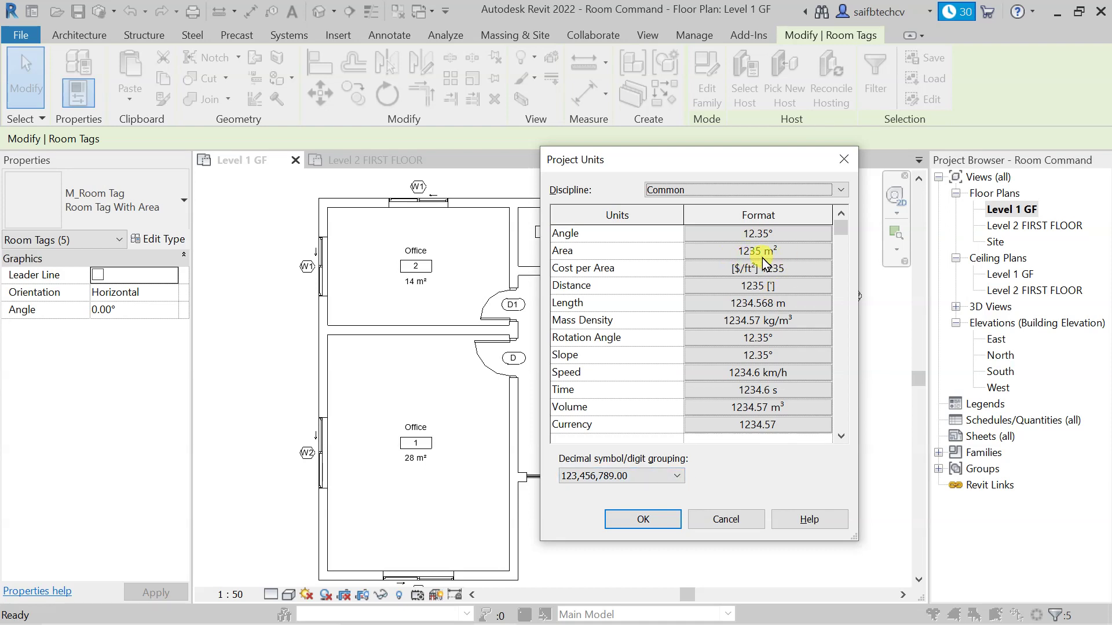
click(764, 259)
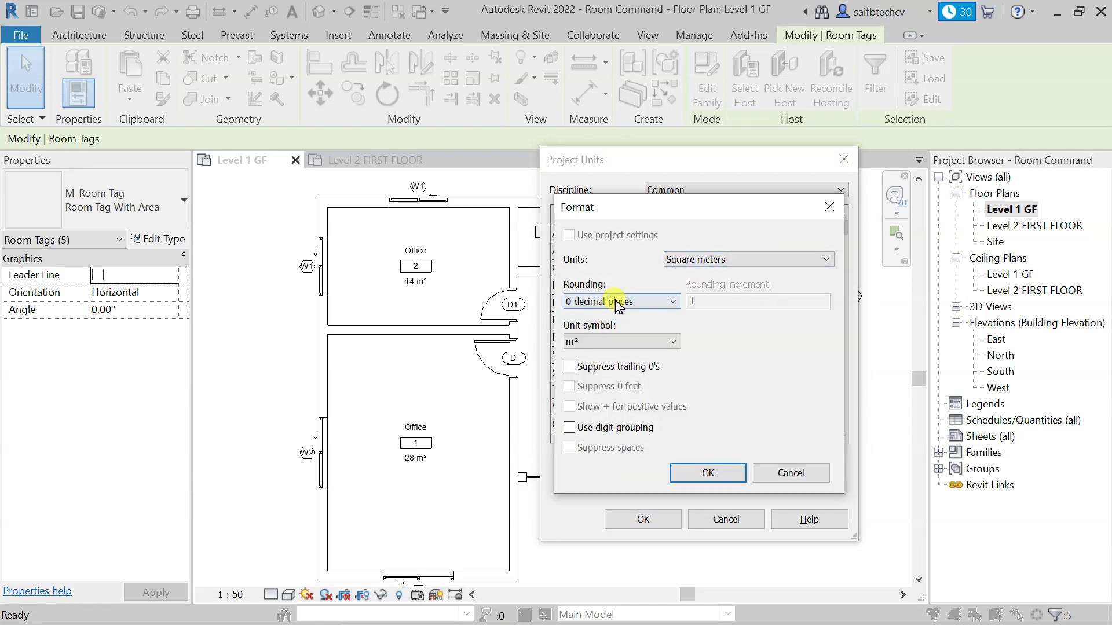
click(618, 306)
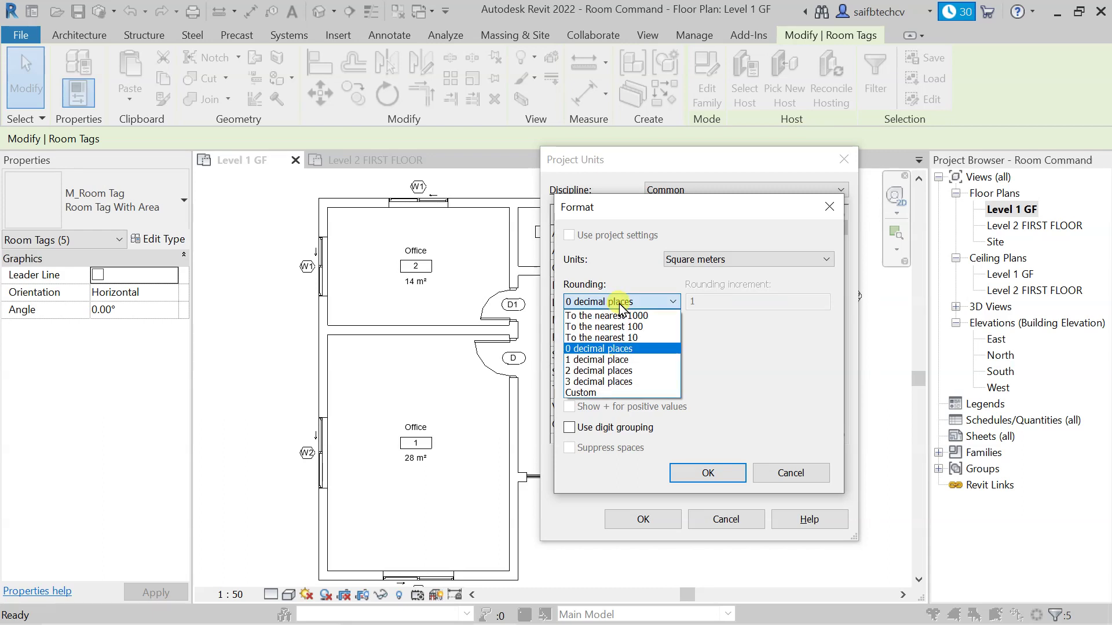
click(619, 373)
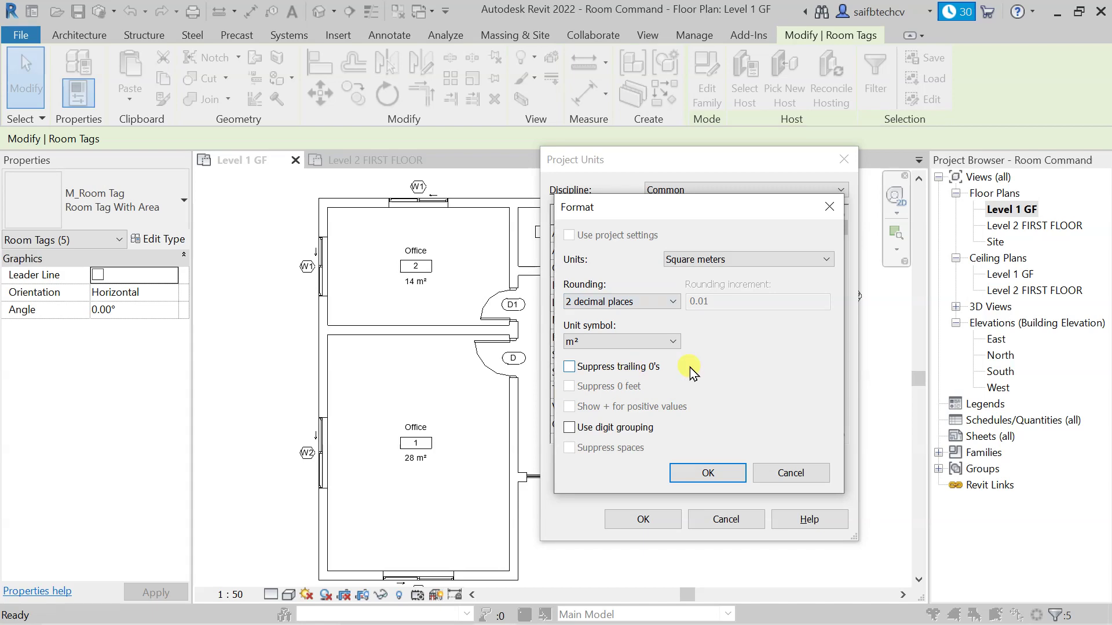
click(711, 478)
click(642, 519)
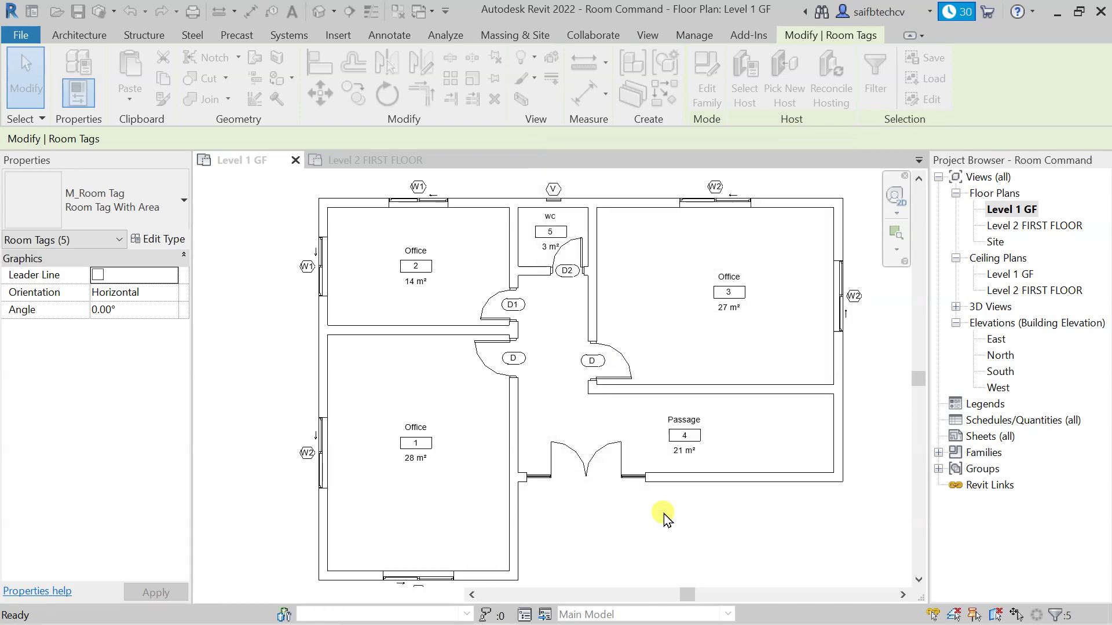
click(665, 513)
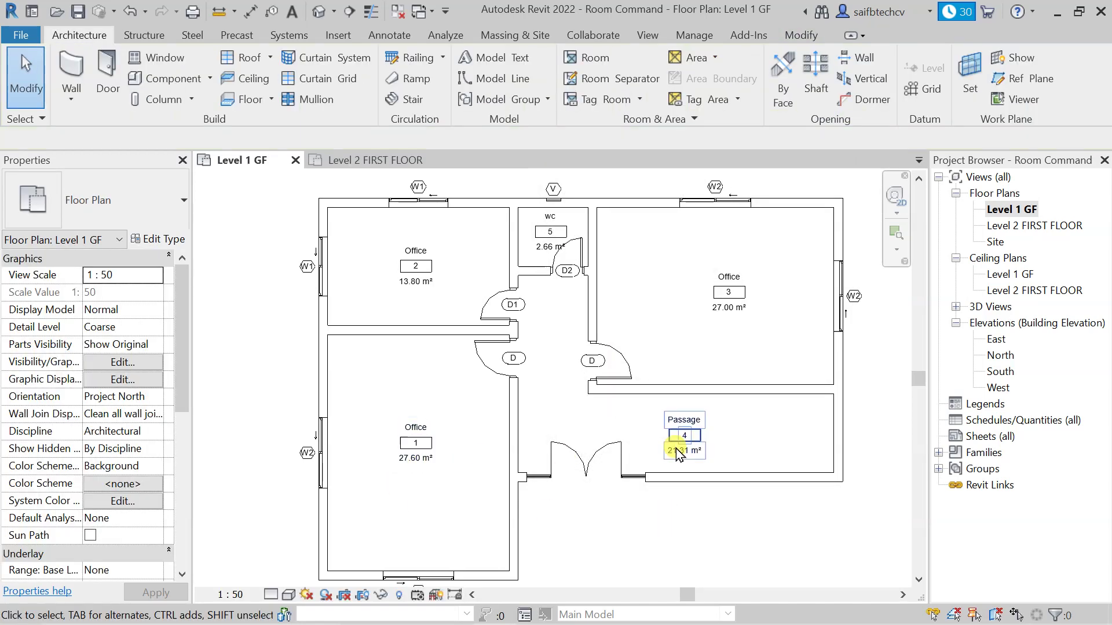
- Zoom over the tags to check areas like 13.80 and 27.60 m², then reopen Project Units with UN
scroll(409, 288, up, 3)
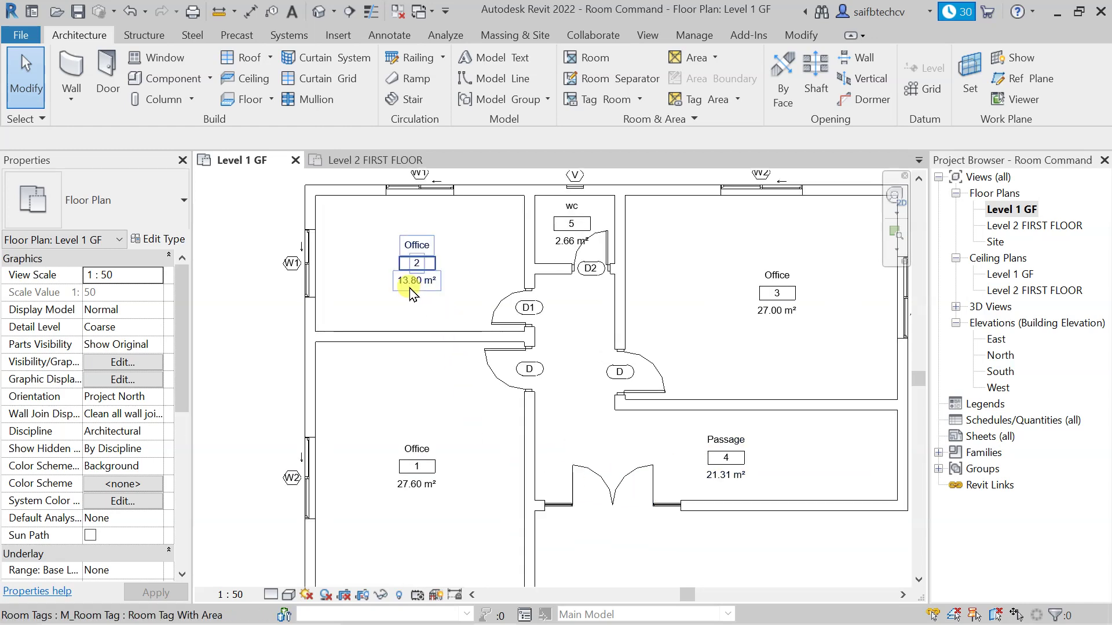
scroll(429, 302, down, 1)
scroll(441, 308, down, 2)
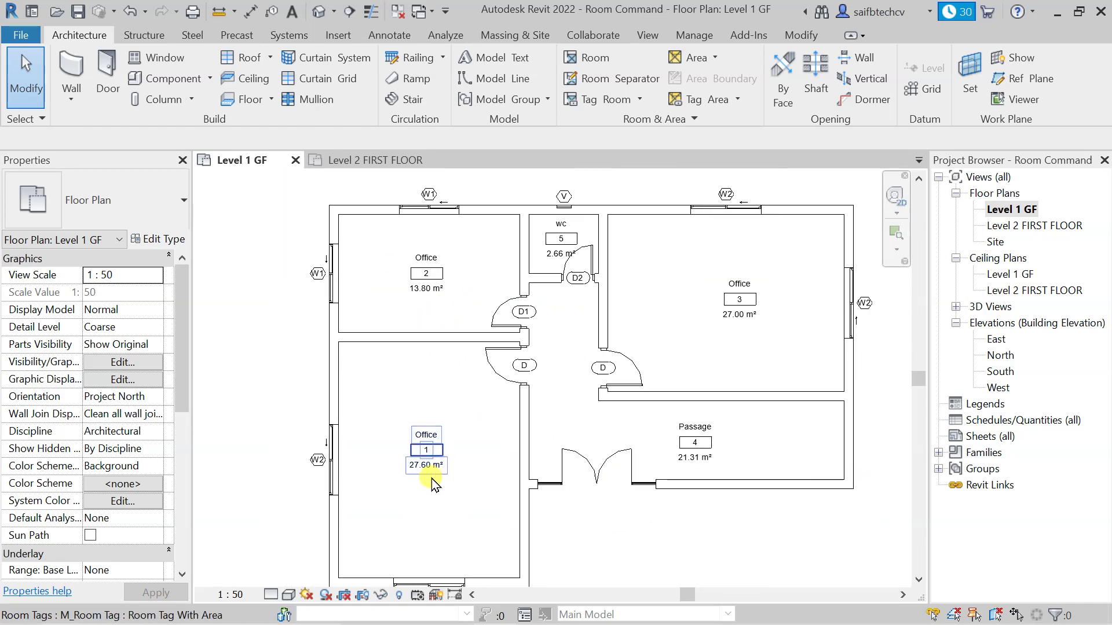
scroll(432, 463, up, 3)
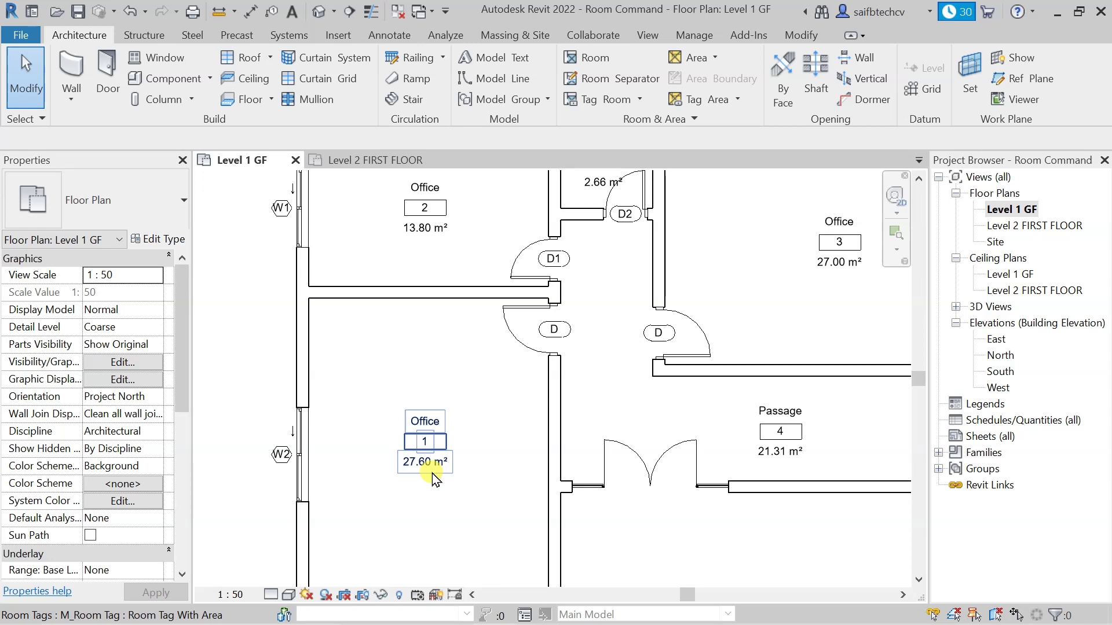
scroll(434, 477, down, 1)
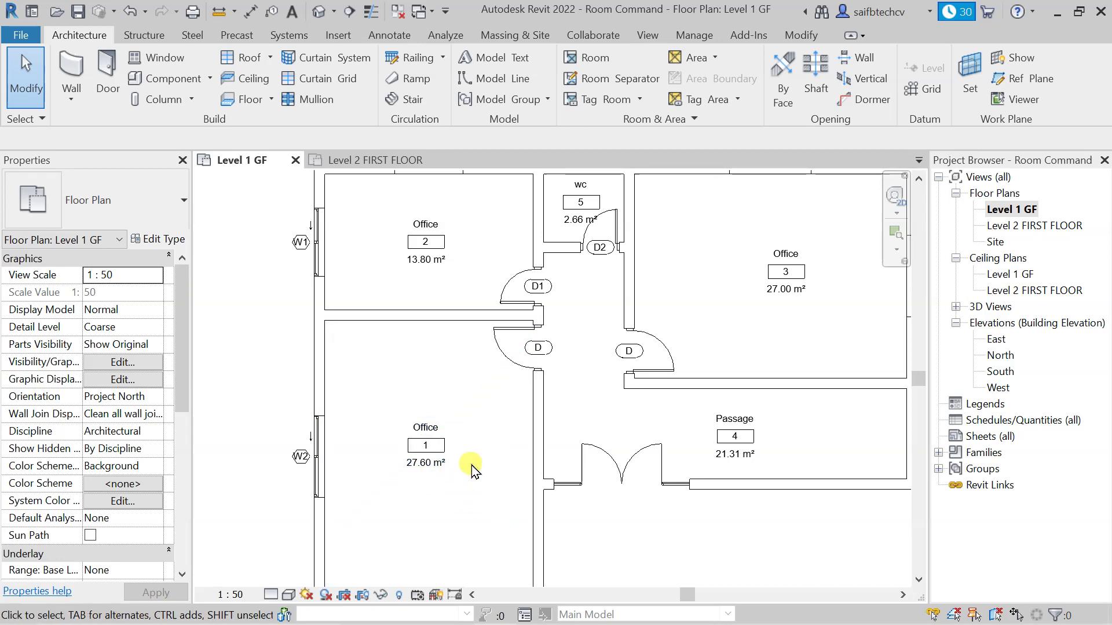
key(u)
key(n)
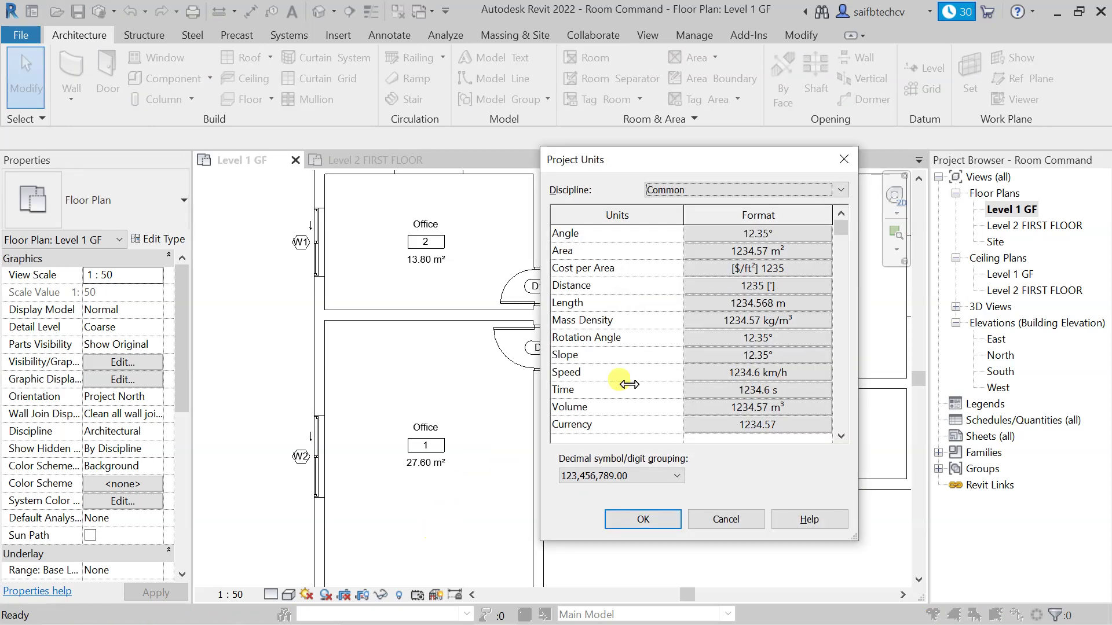
- Review the area Units list, cancel without changes, close Project Units, and zoom out to the whole plan
click(770, 250)
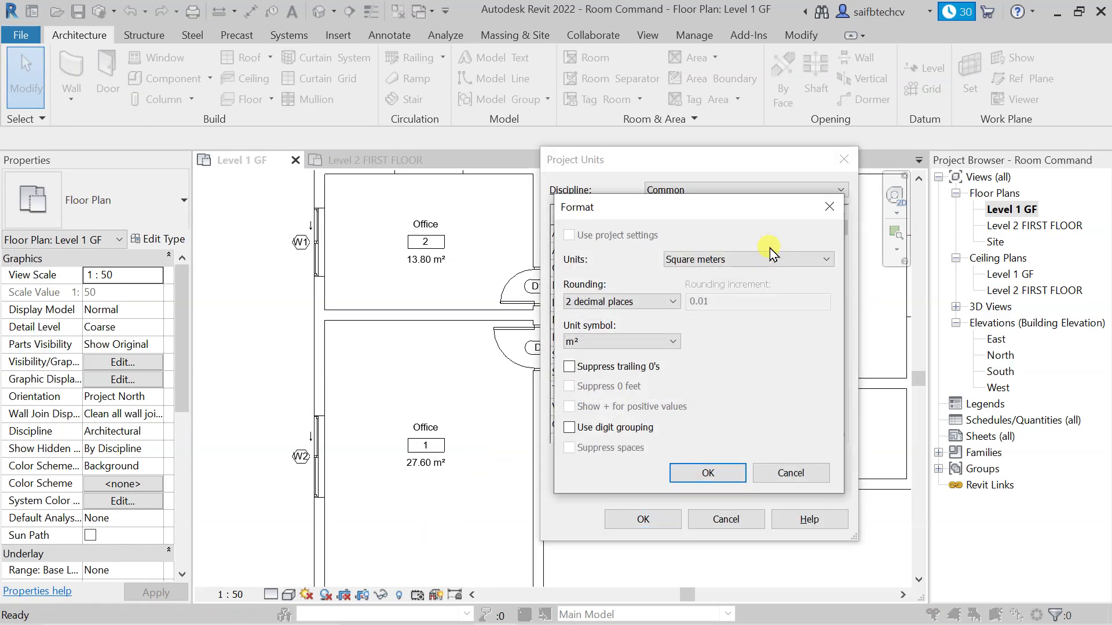
click(770, 259)
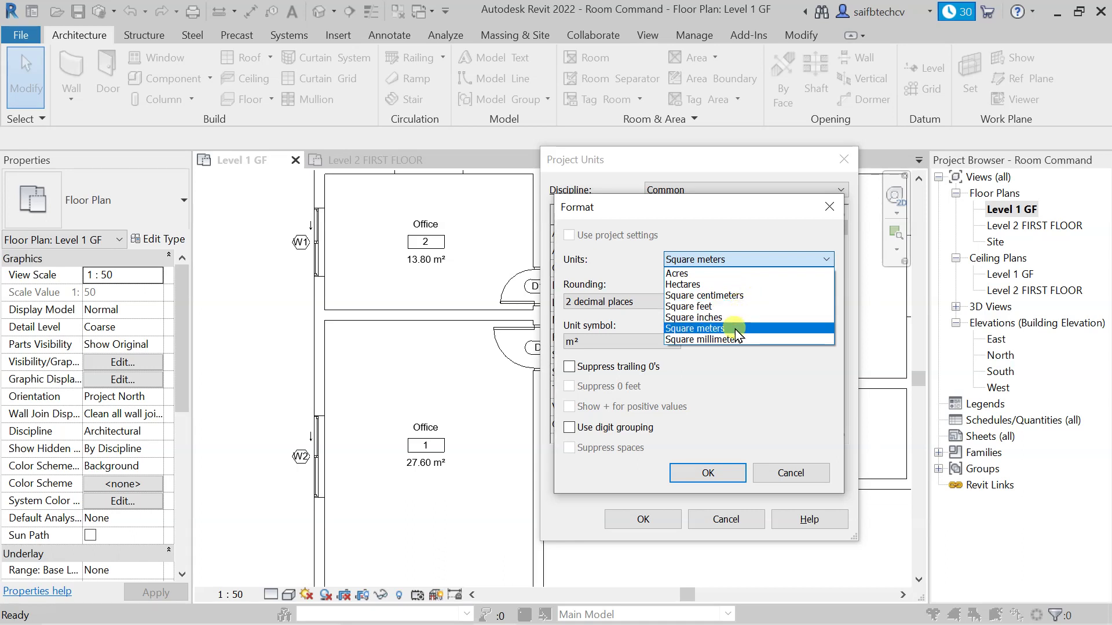
click(780, 479)
click(780, 479)
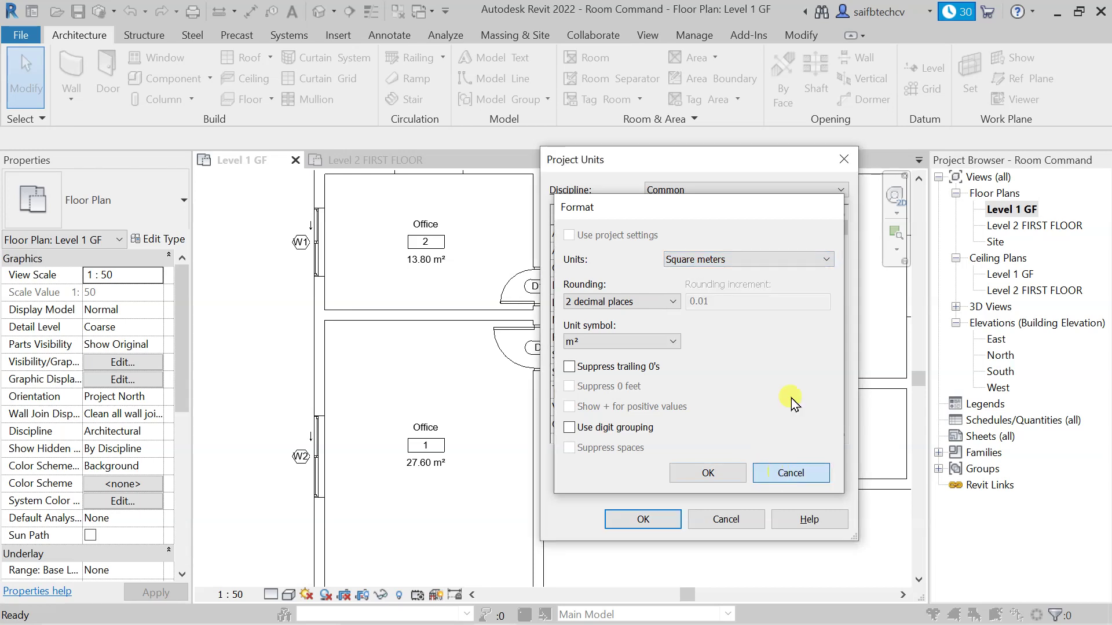
click(845, 160)
scroll(762, 343, down, 2)
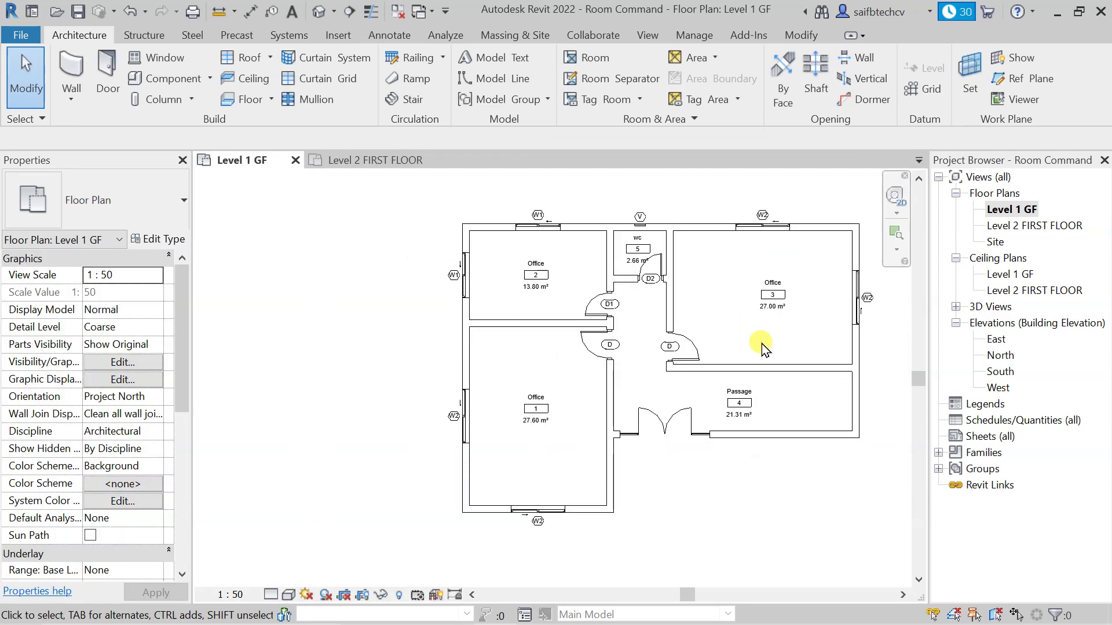